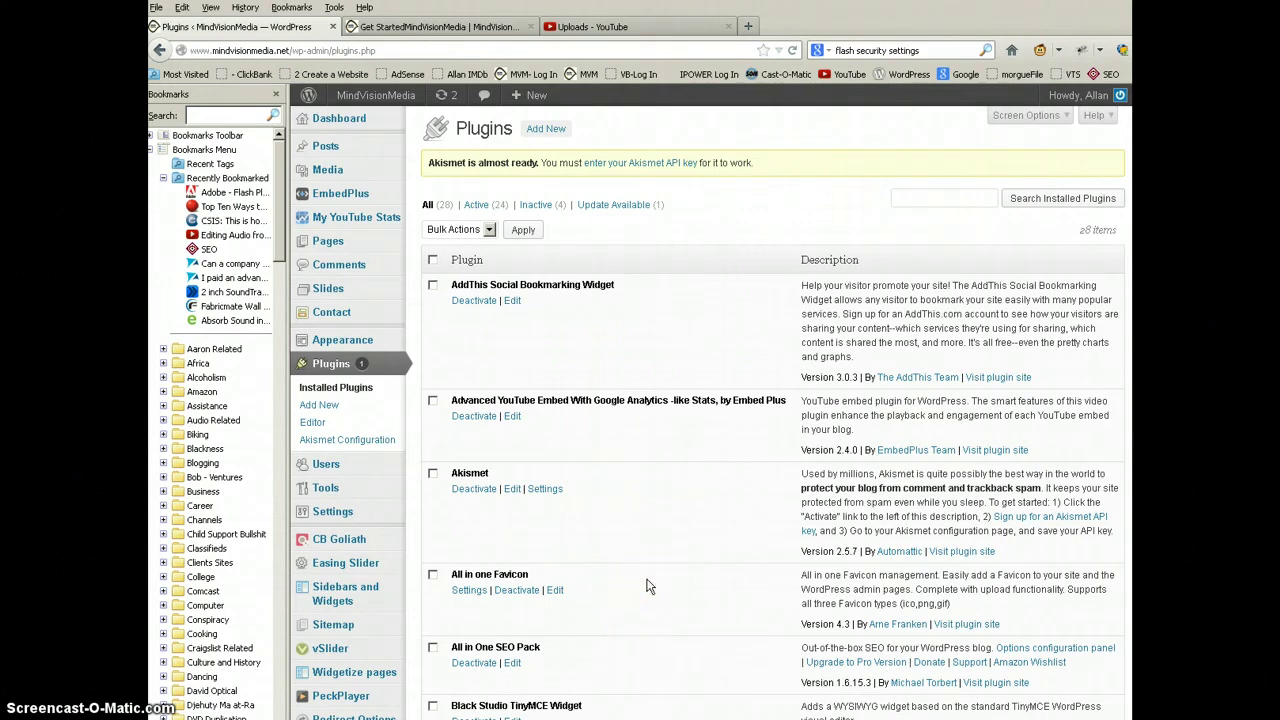
Step: Open the Available Custom Sidebars list showing the seven sidebars, such as goo250x250, with shortcodes
scroll(646, 586, "down", 8)
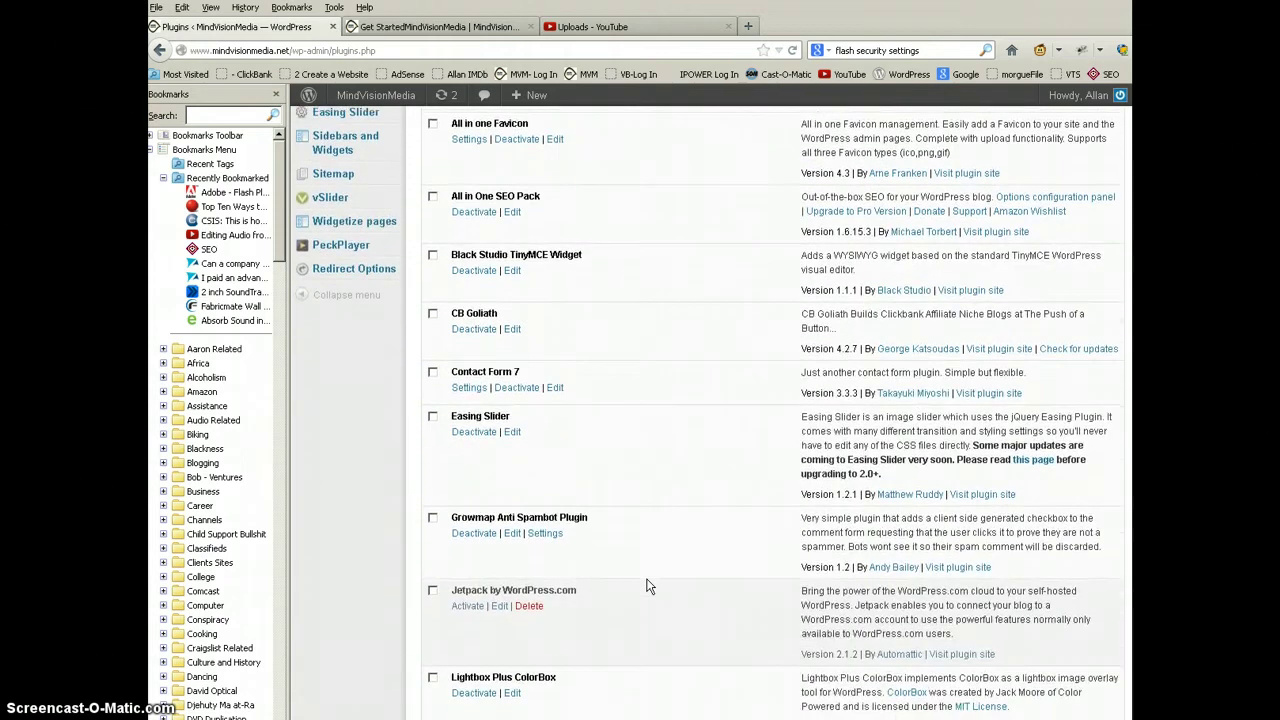
scroll(646, 586, "down", 6)
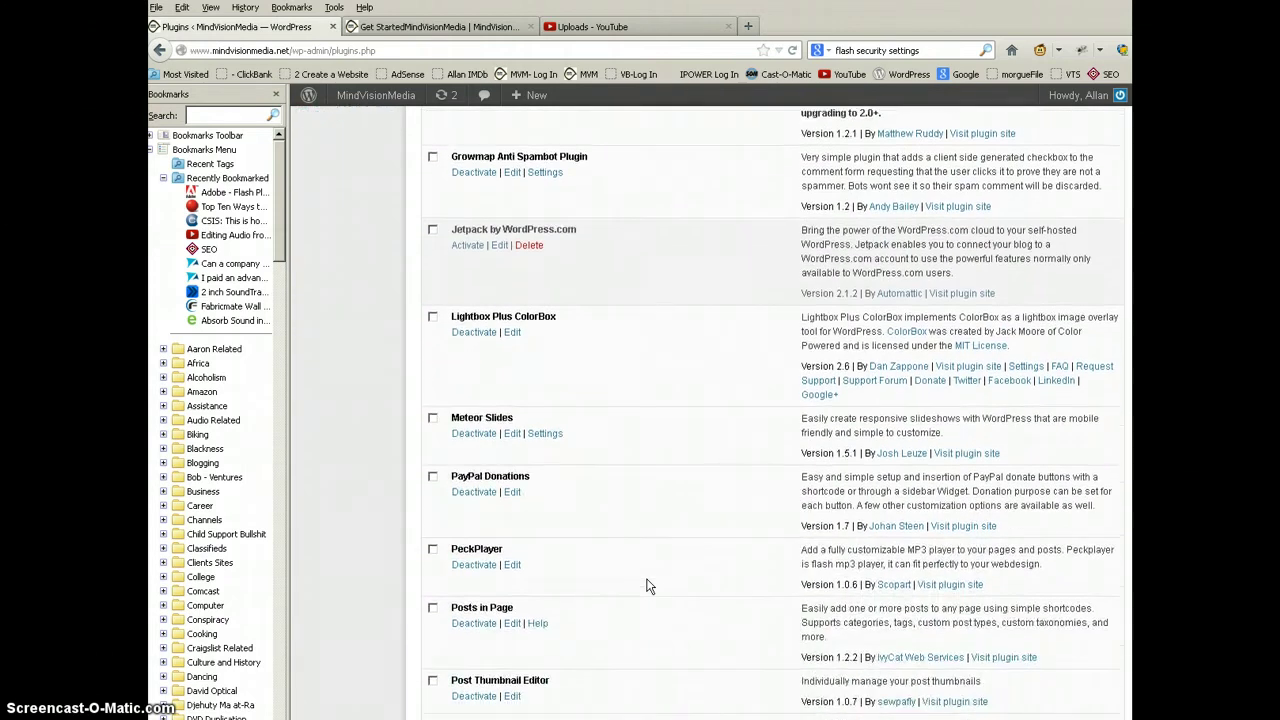
scroll(646, 586, "down", 6)
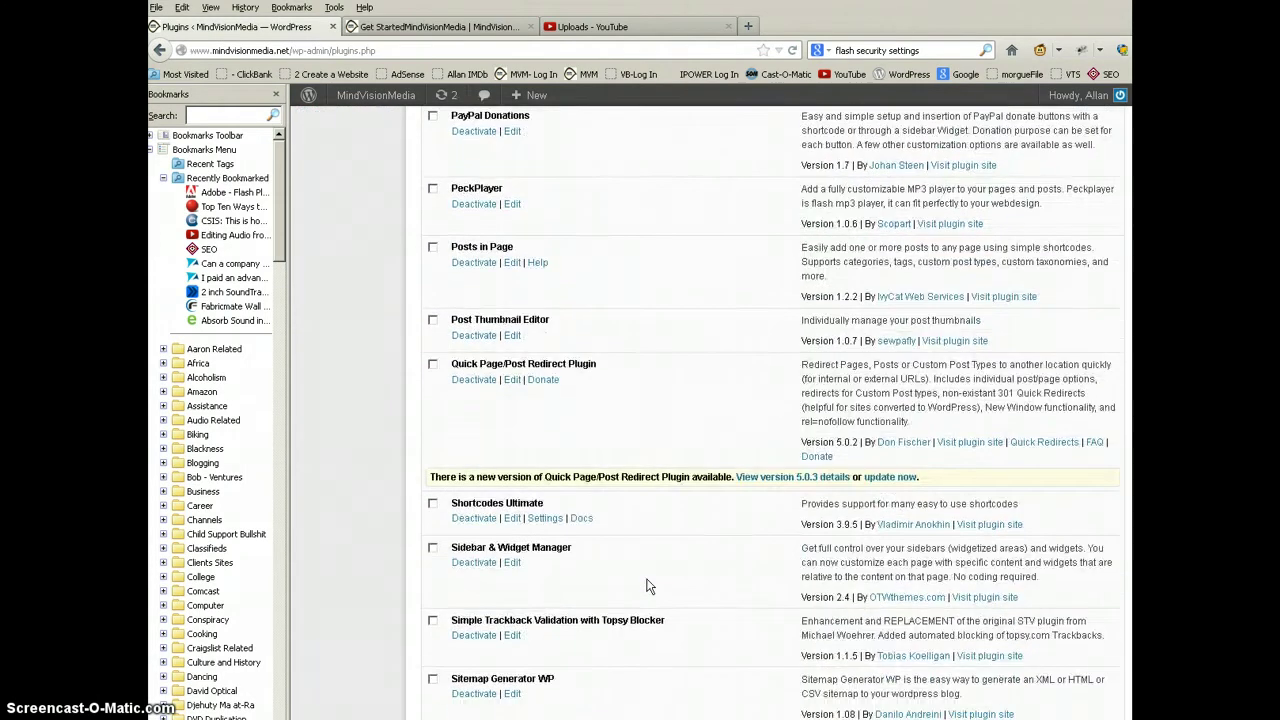
scroll(646, 586, "down", 2)
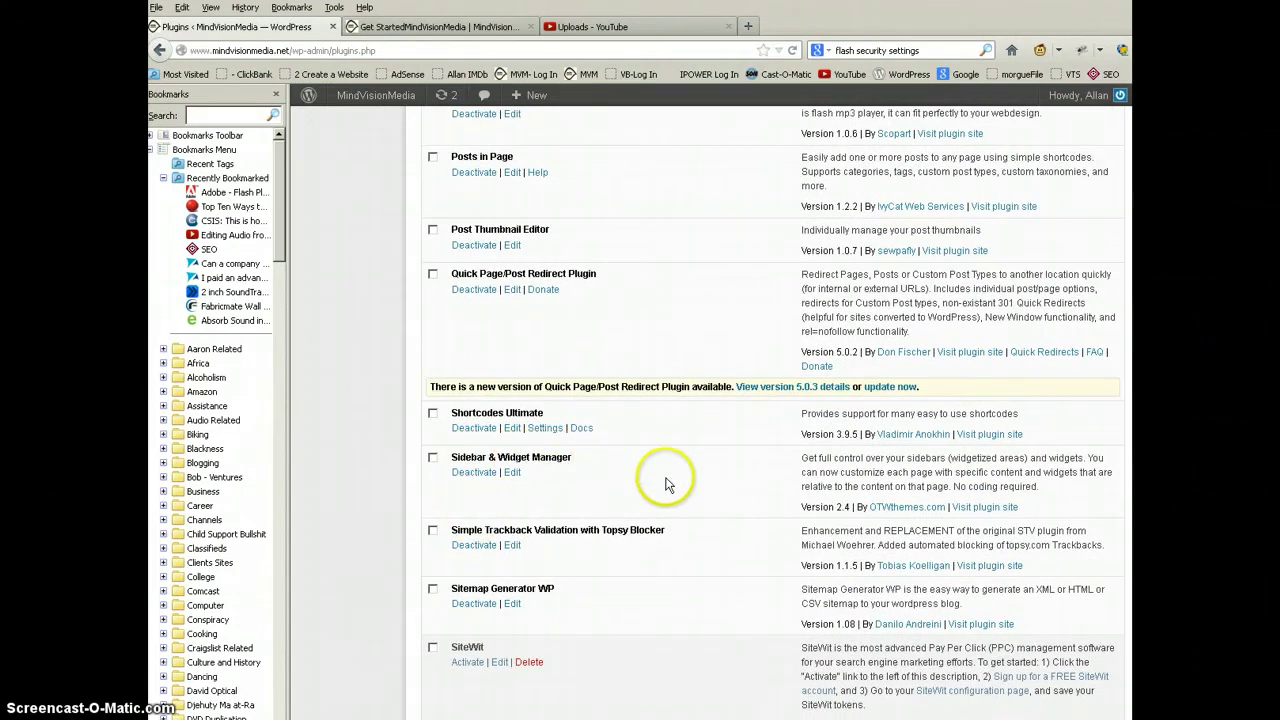
scroll(670, 535, "up", 15)
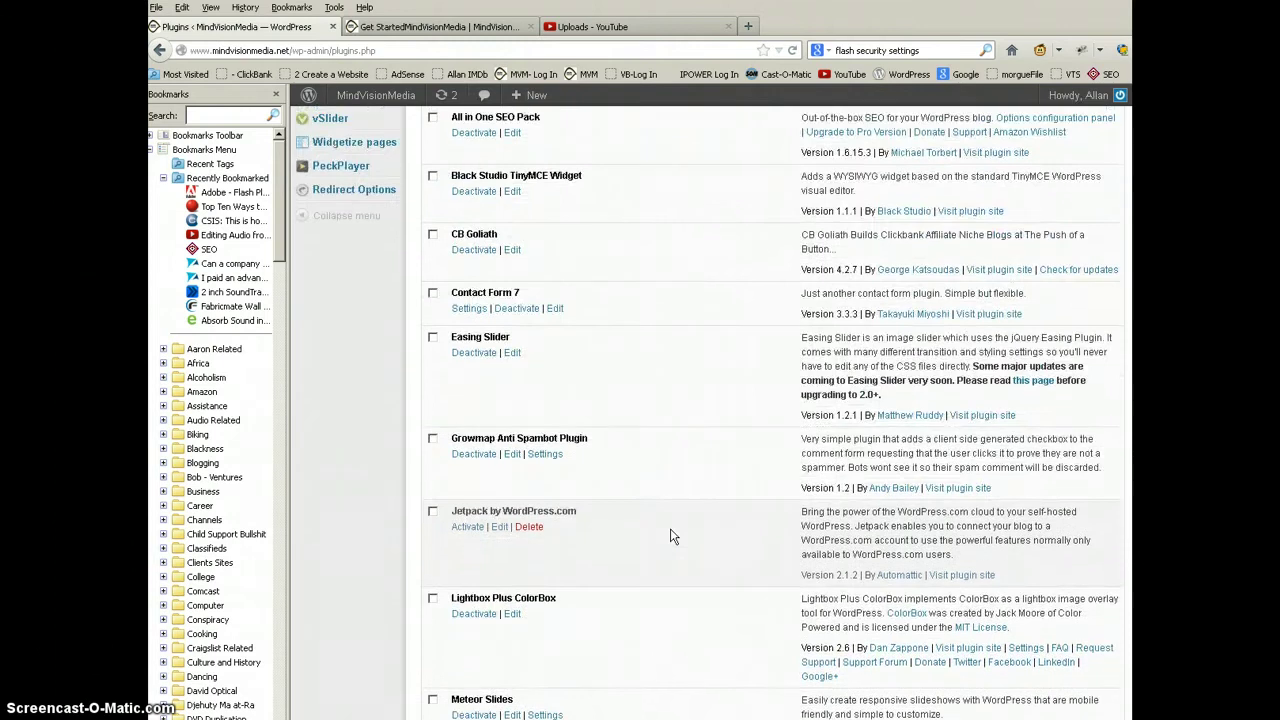
scroll(670, 535, "up", 3)
mouse_move(338, 597)
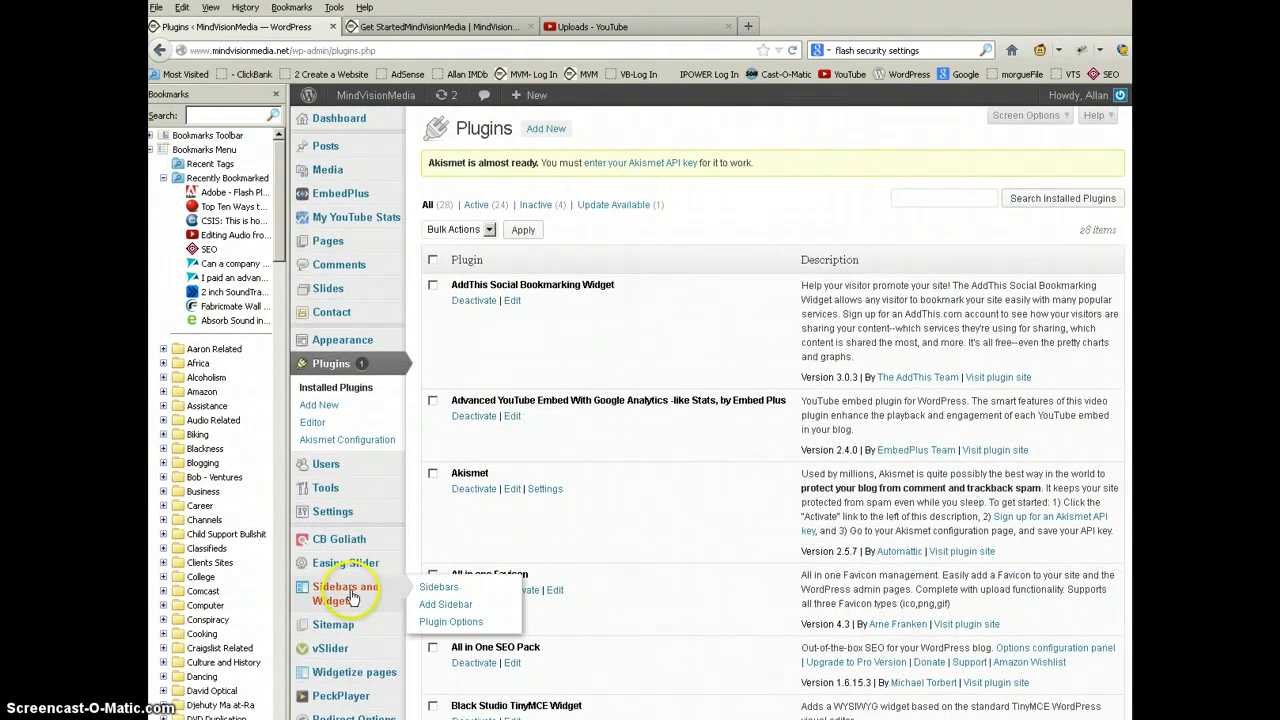
left_click(434, 592)
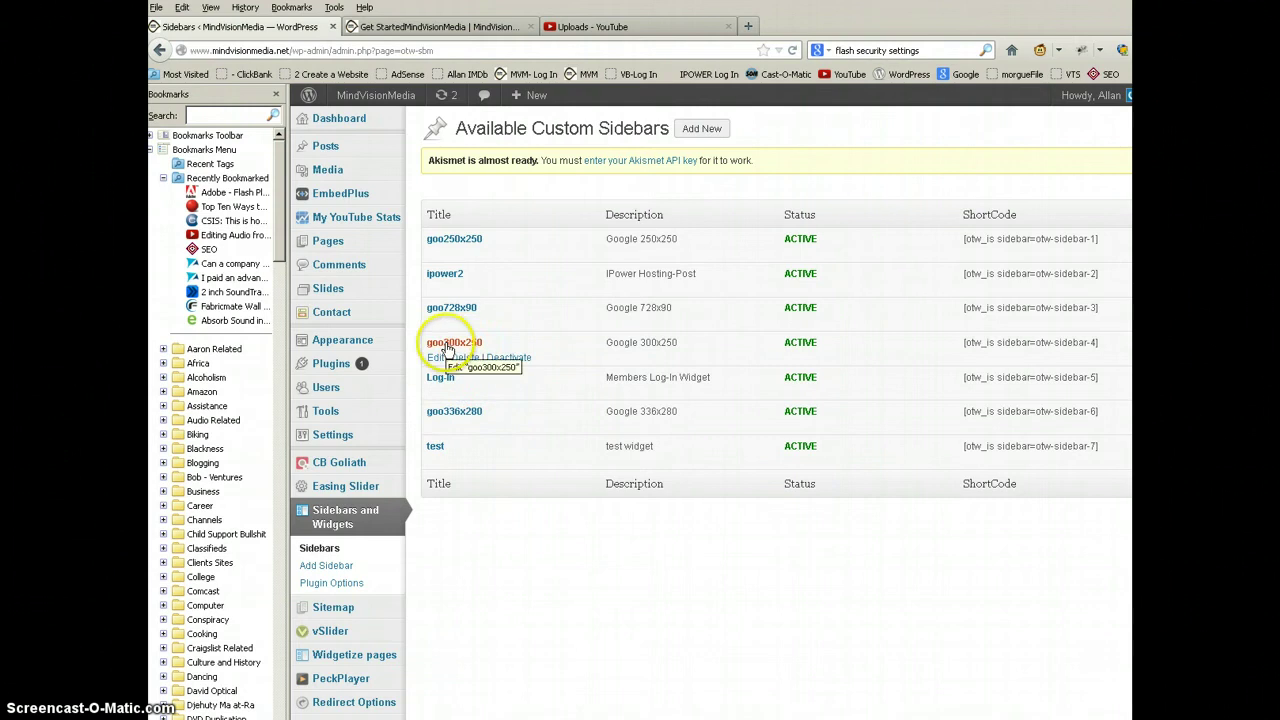
Step: Switch to the site's Get Started page and scroll through it to view the Google ad
left_click(443, 27)
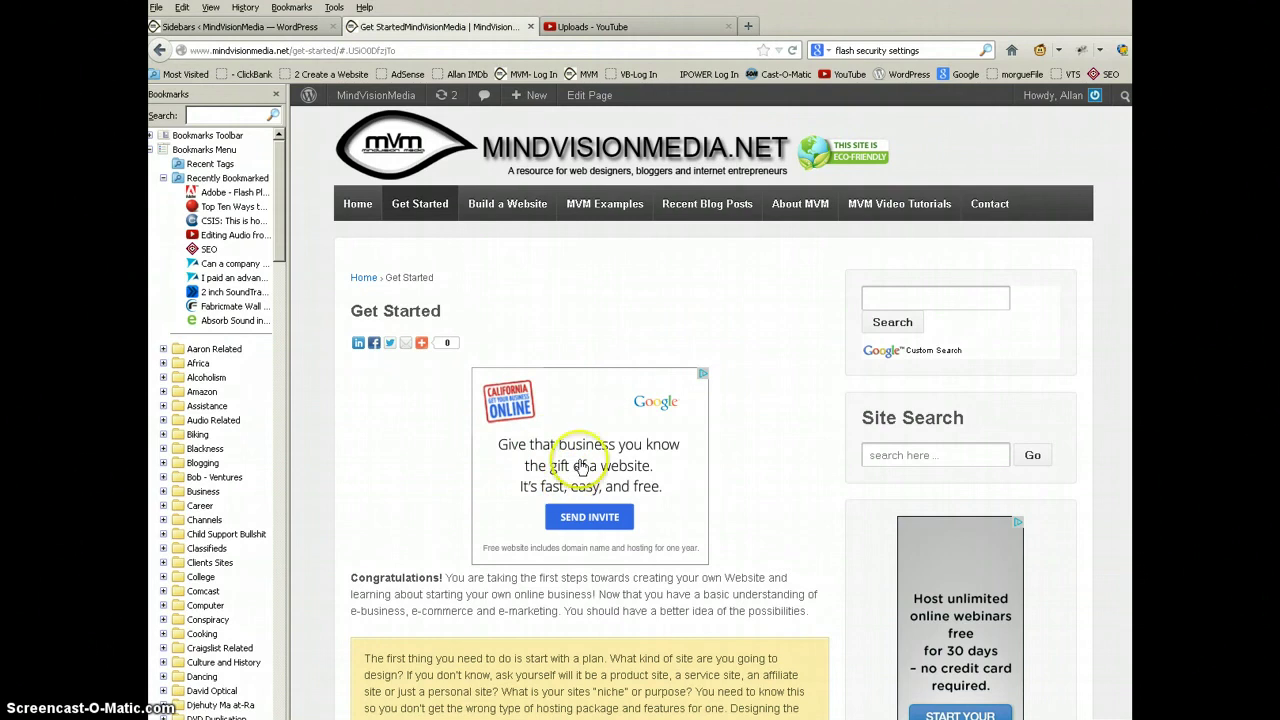
scroll(757, 457, "down", 10)
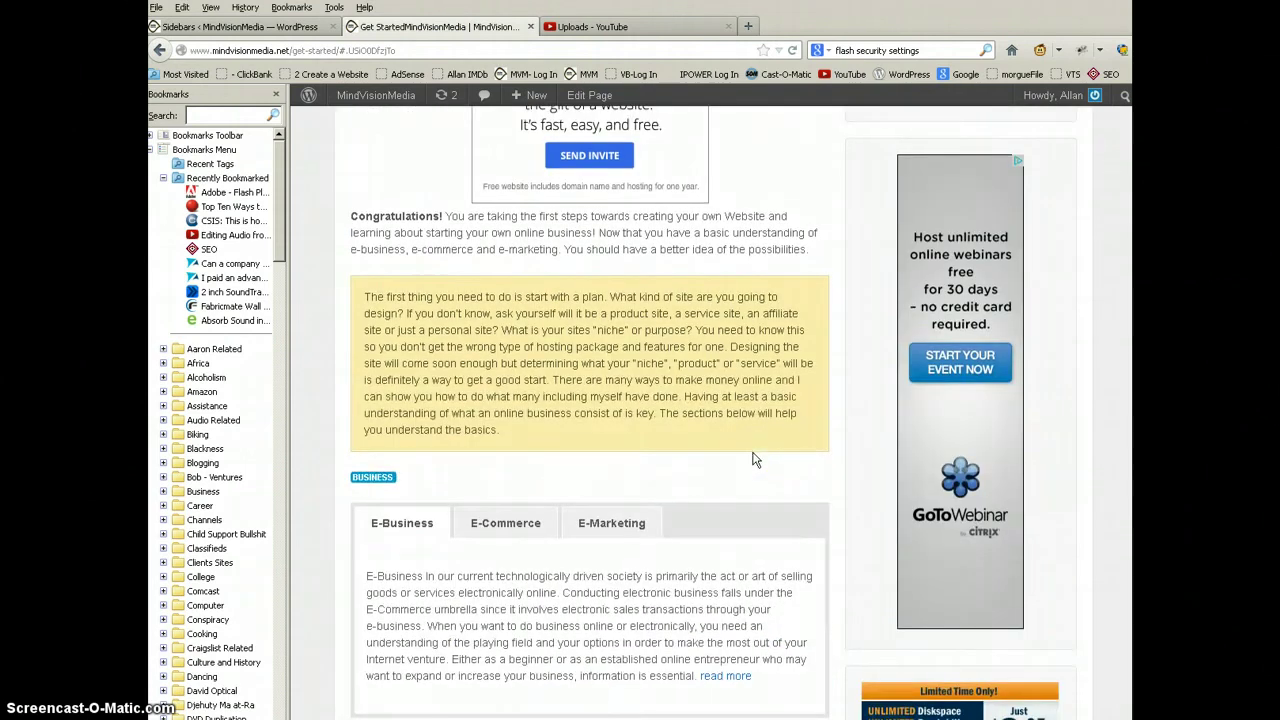
scroll(753, 455, "down", 12)
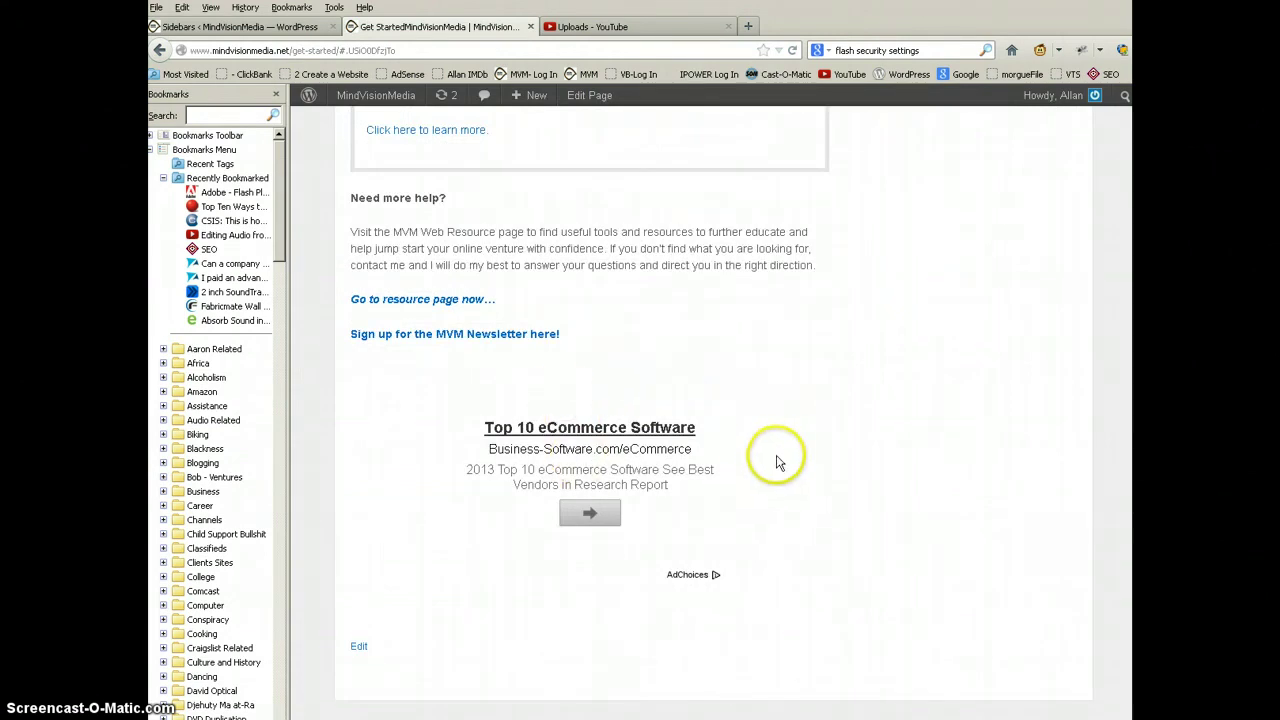
scroll(783, 460, "up", 10)
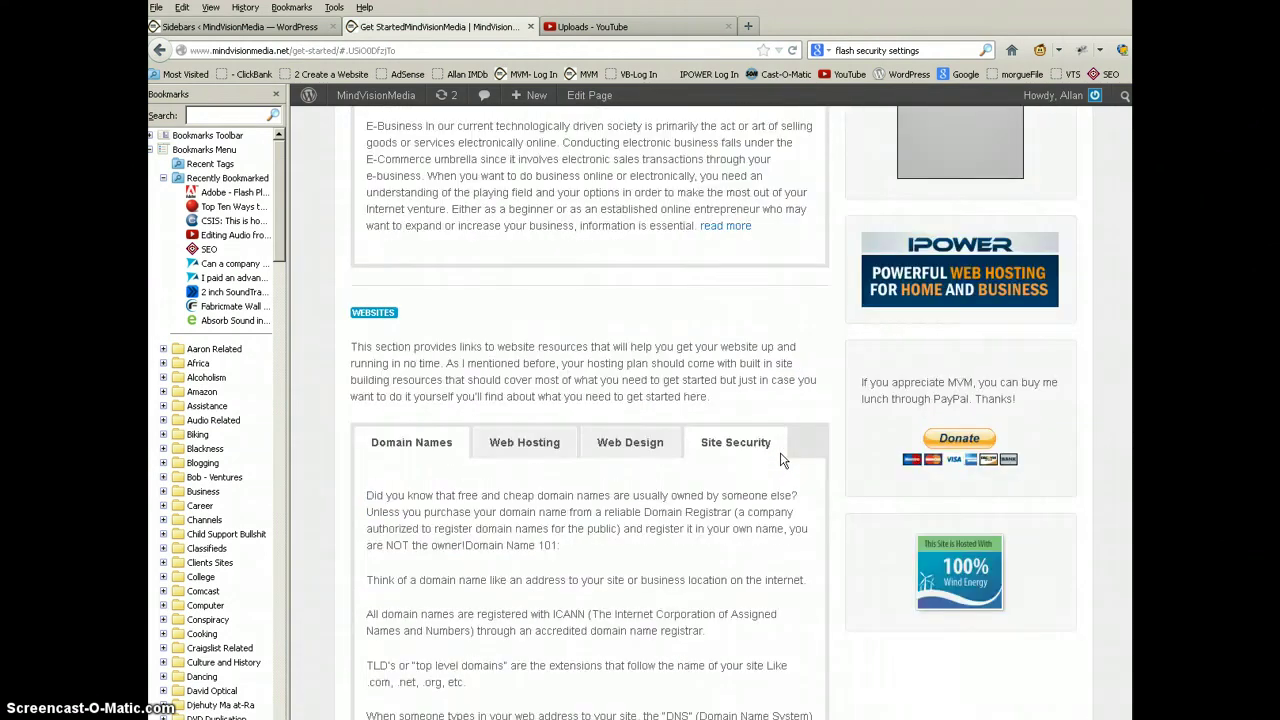
scroll(783, 460, "up", 8)
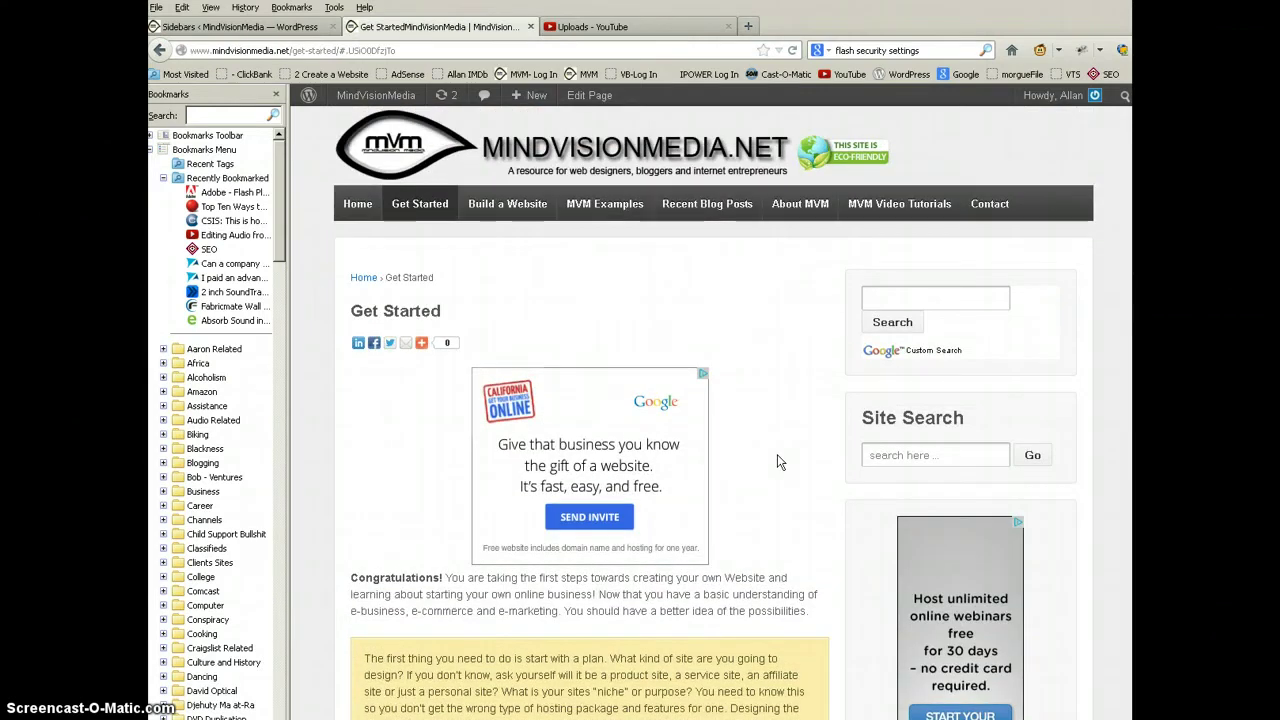
Step: Go to the MindVisionMedia home page and check the Get Your Website For Free ad
left_click(268, 33)
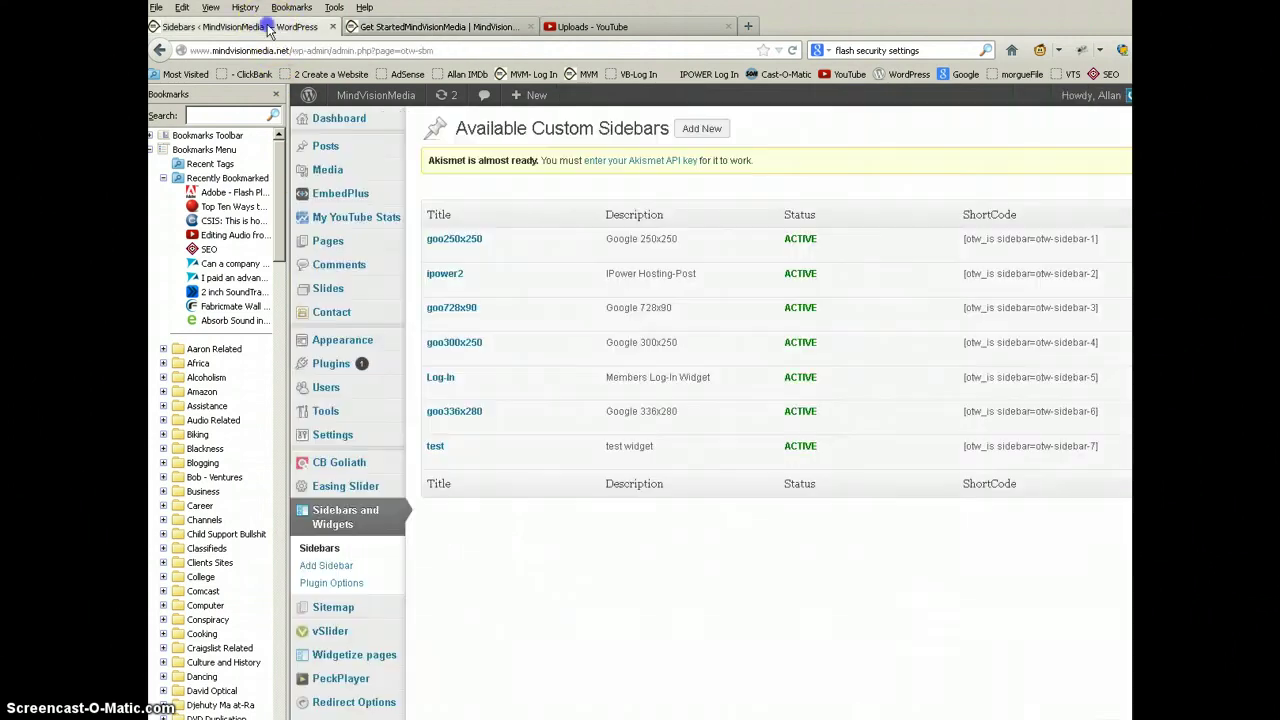
left_click(420, 30)
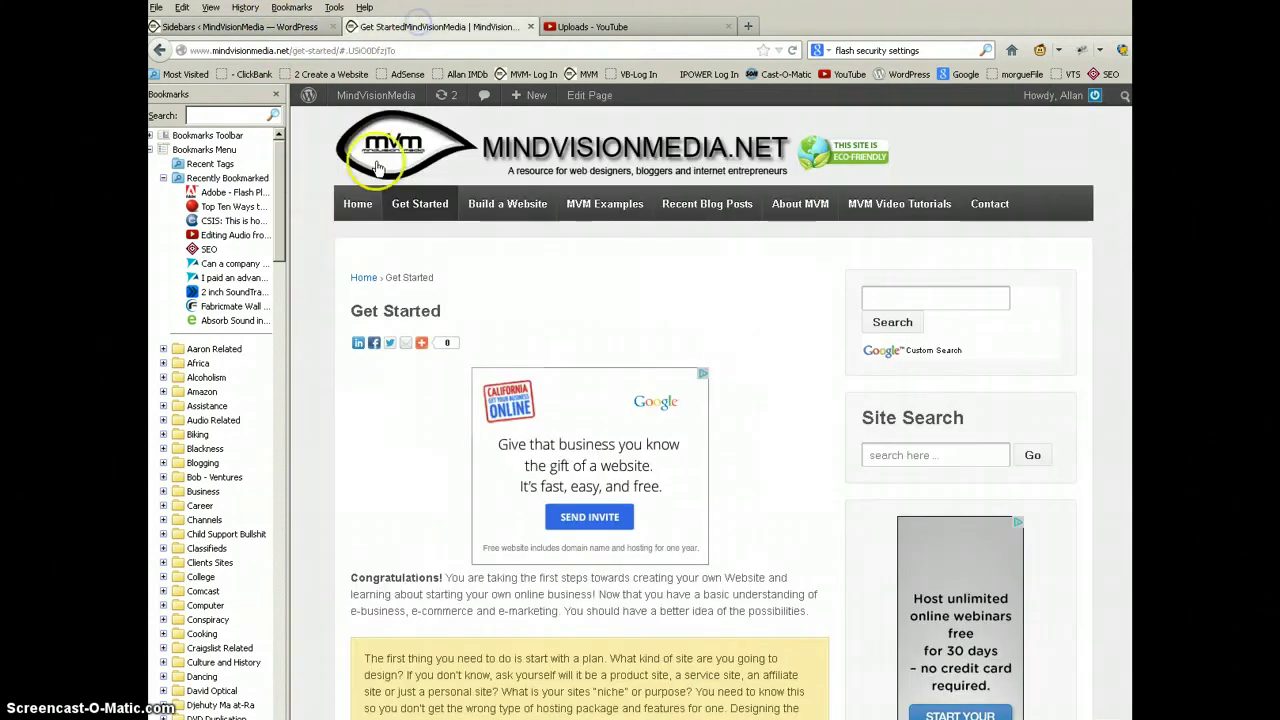
left_click(357, 208)
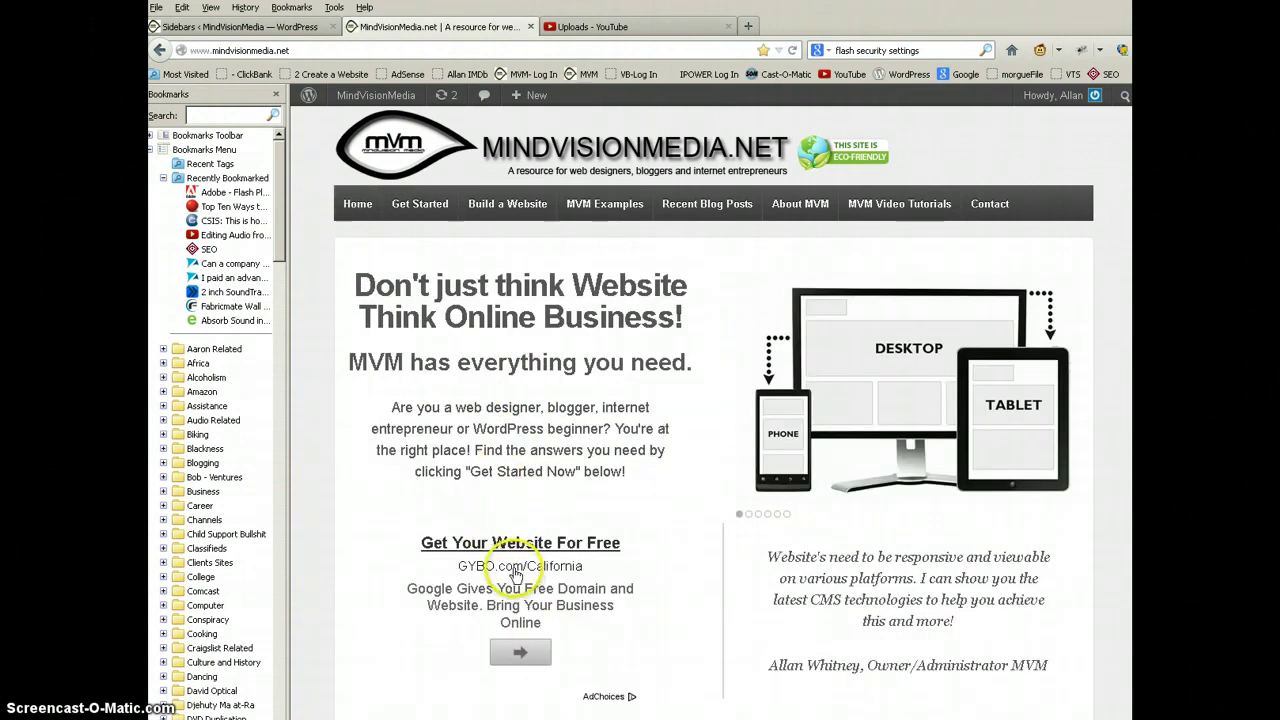
scroll(390, 572, "down", 3)
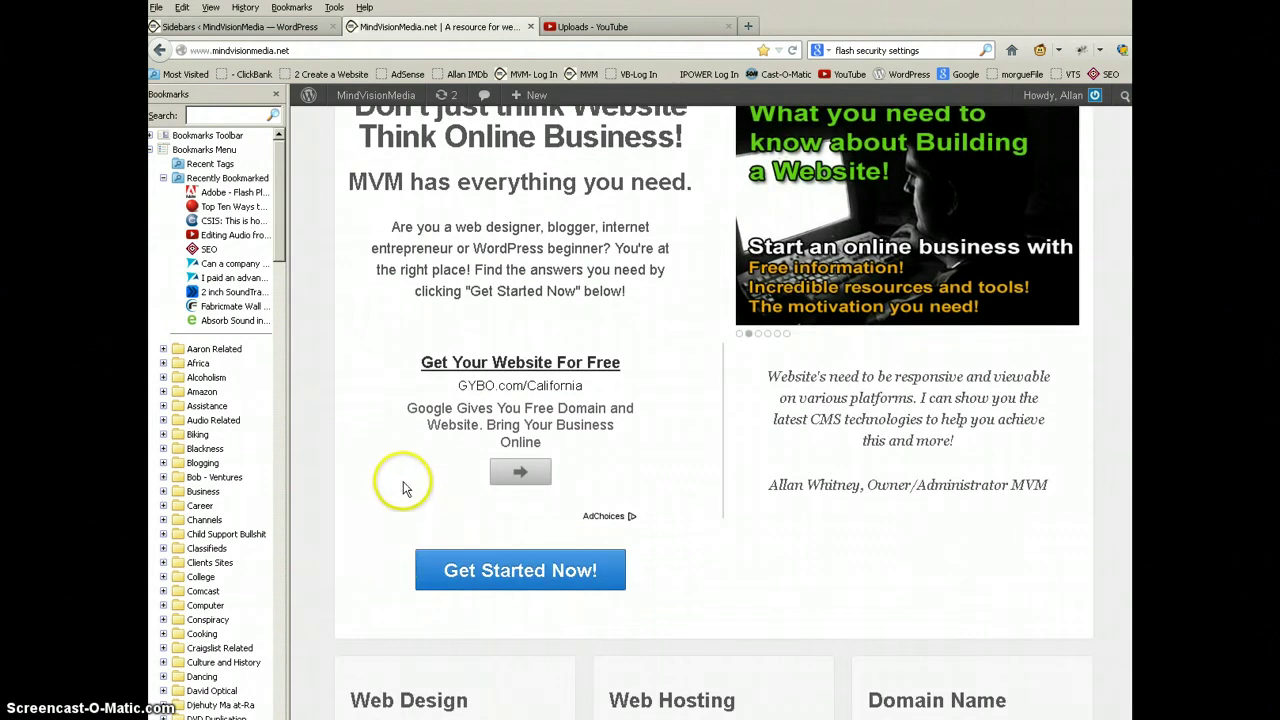
scroll(402, 495, "up", 1)
scroll(402, 497, "up", 1)
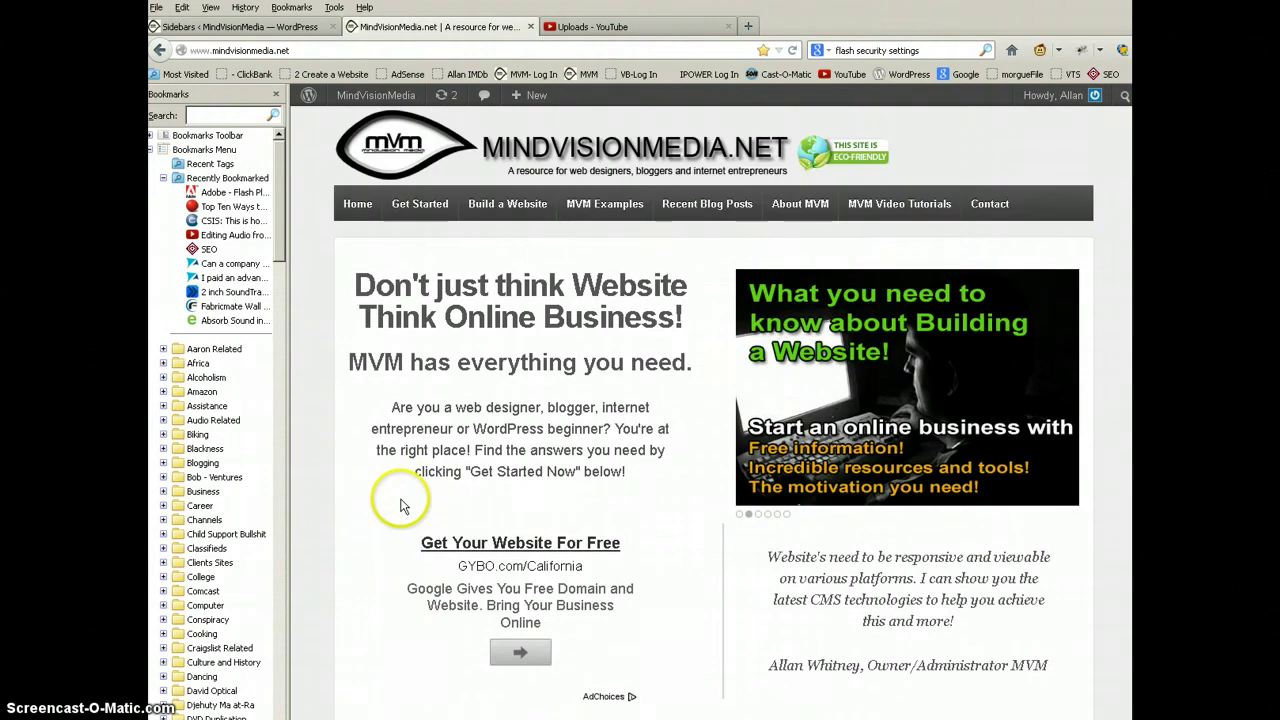
Step: Open the Widgets page and review inactive widgets and custom sidebars like goo300x250
left_click(243, 27)
mouse_move(345, 462)
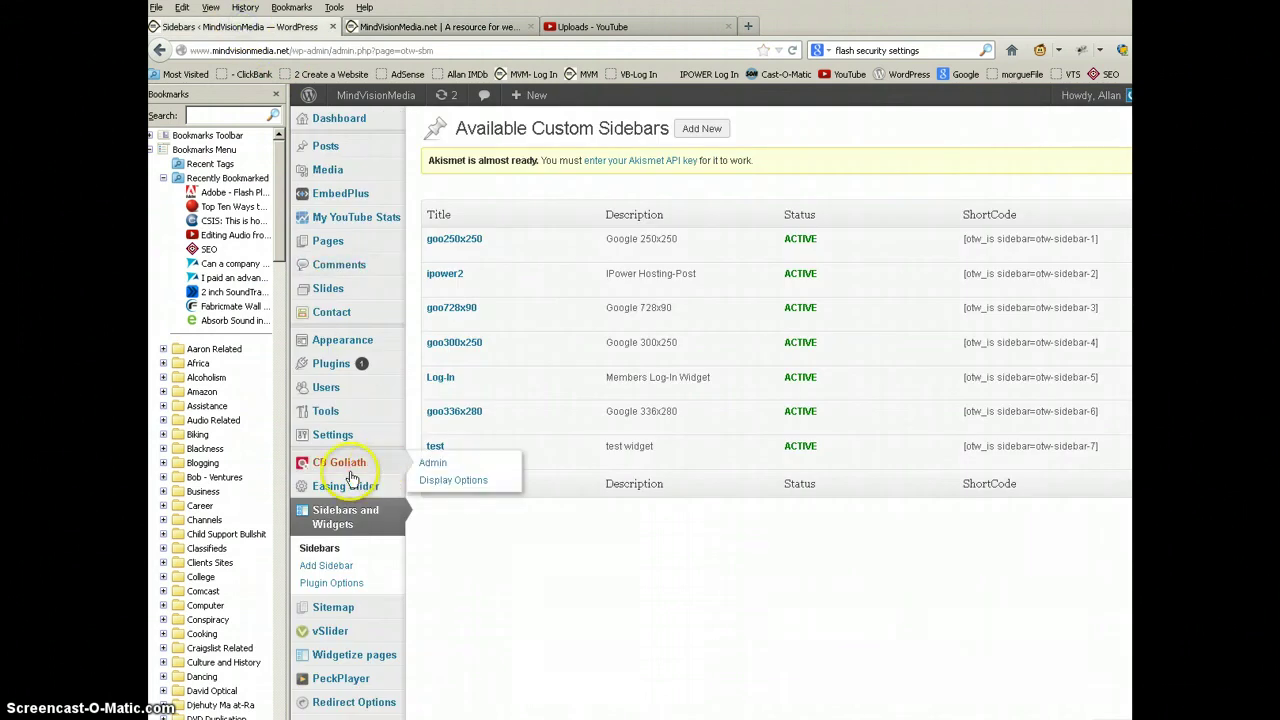
mouse_move(337, 340)
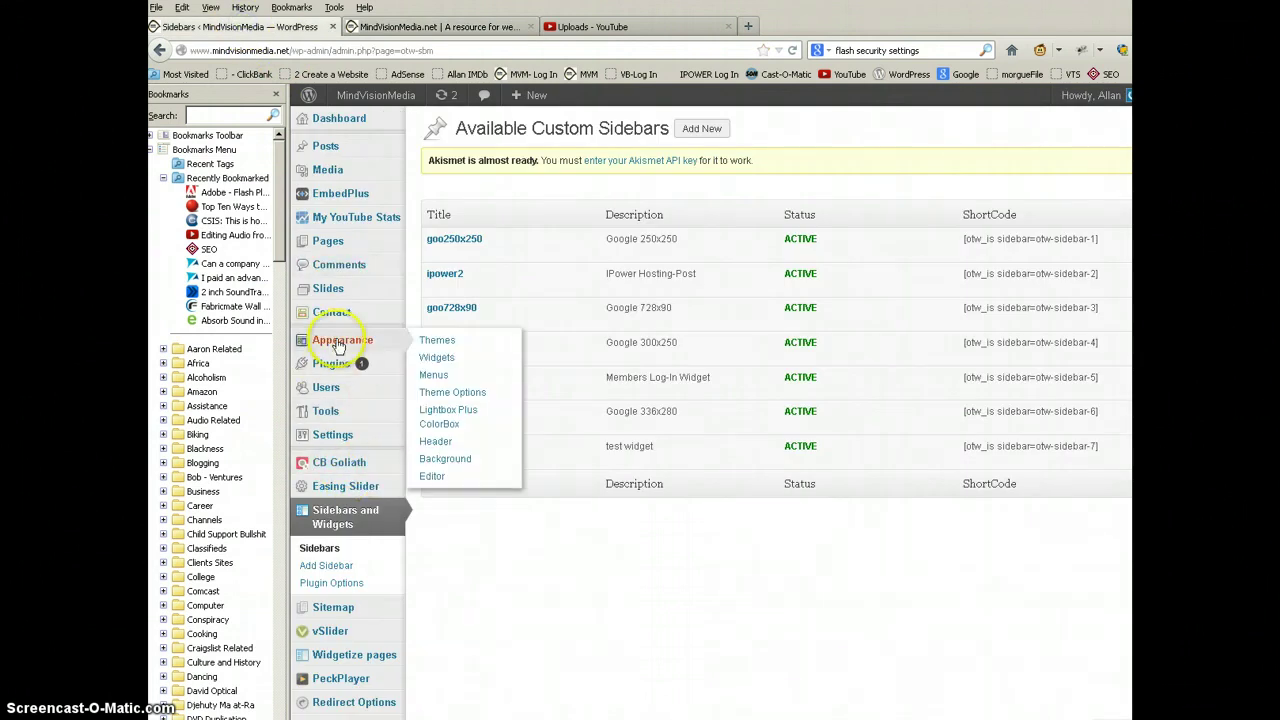
left_click(433, 359)
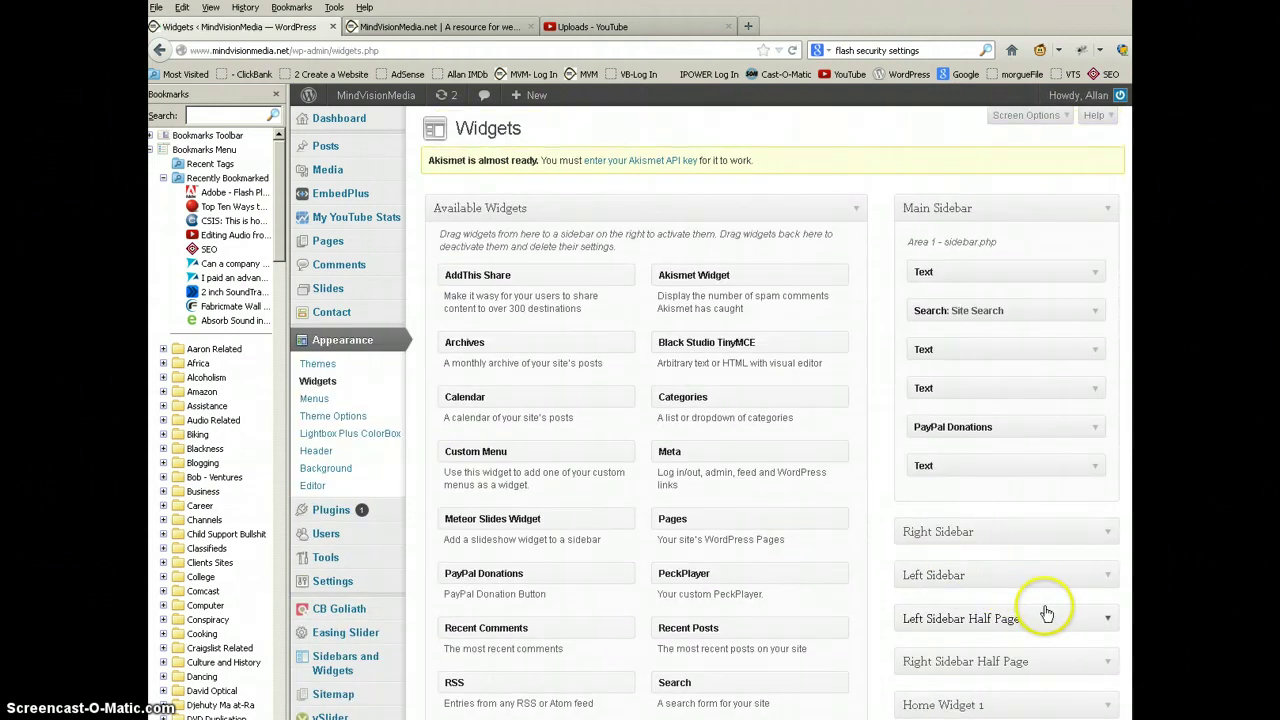
scroll(1043, 605, "down", 5)
scroll(1043, 610, "down", 5)
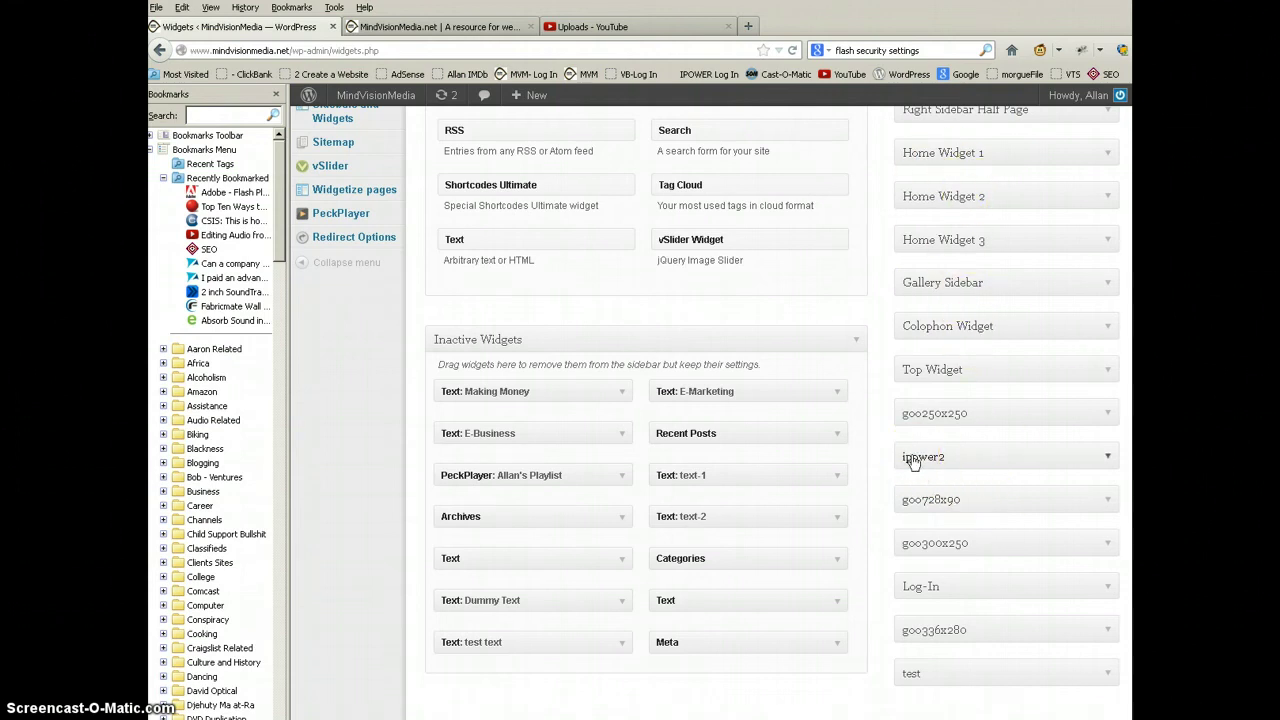
left_click(397, 28)
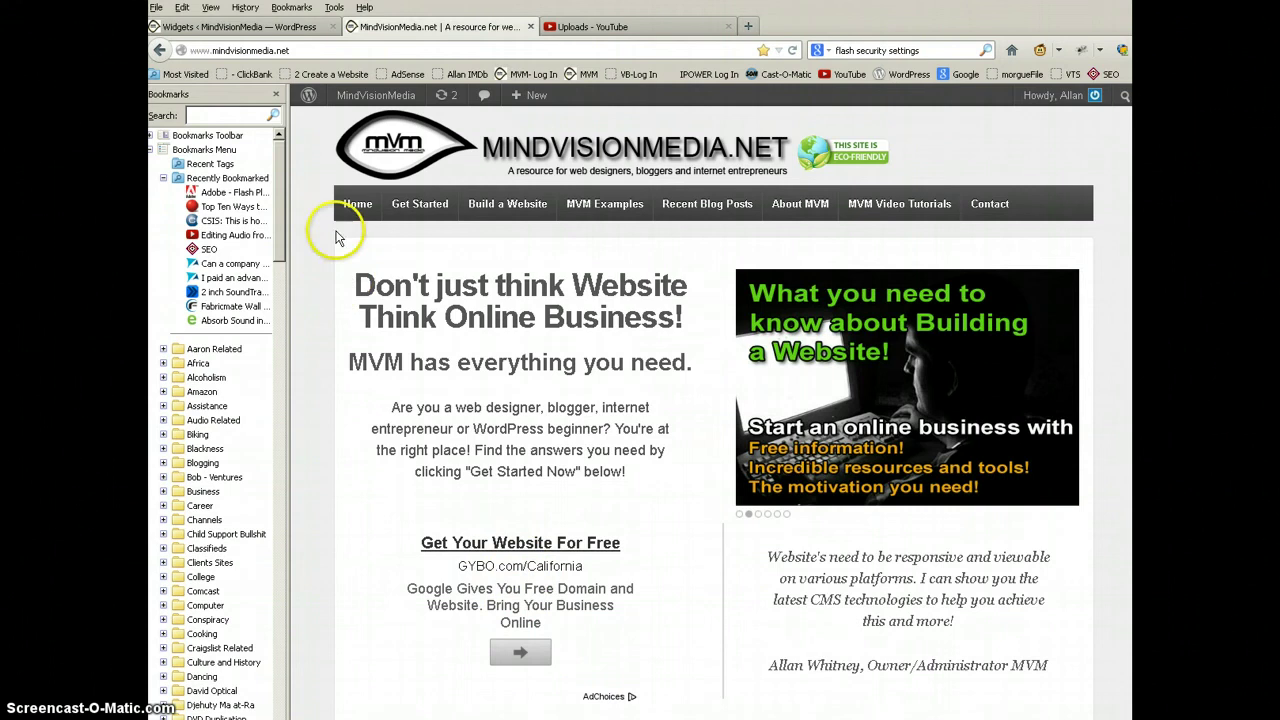
left_click(279, 28)
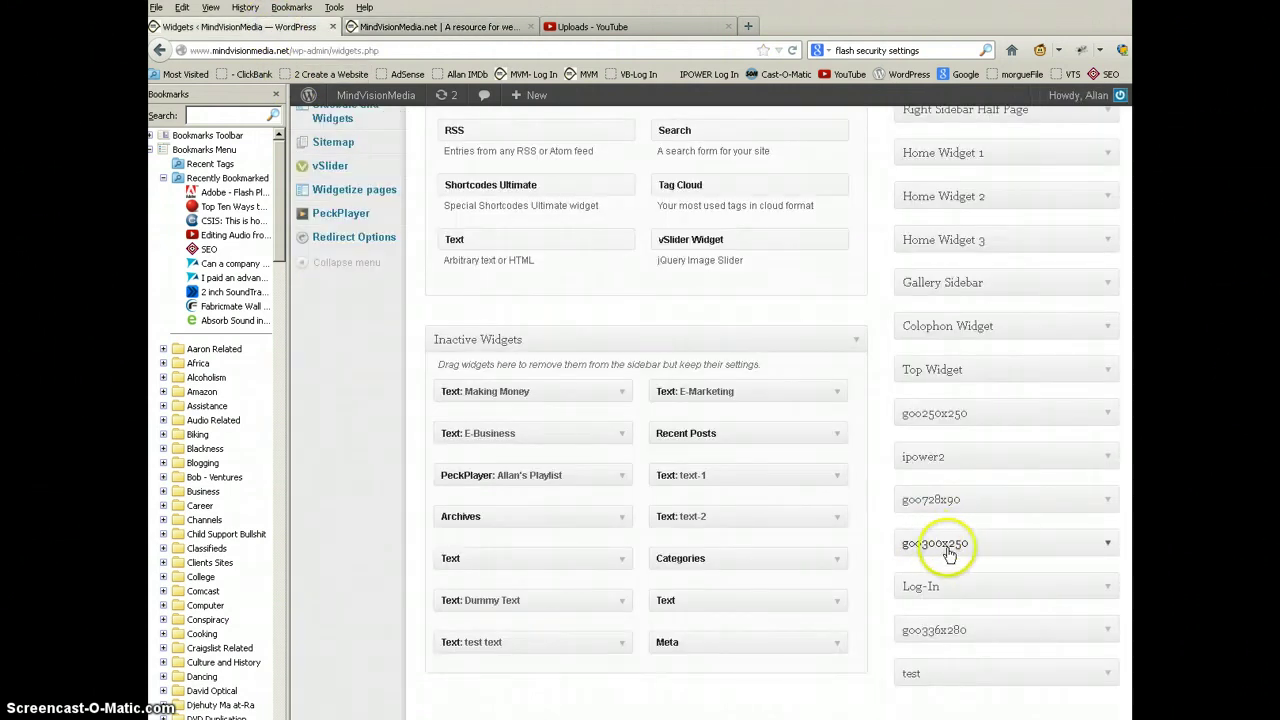
Step: Expand the goo300x250 sidebar and open its Text widget holding the 300x250 AdSense code
left_click(1107, 543)
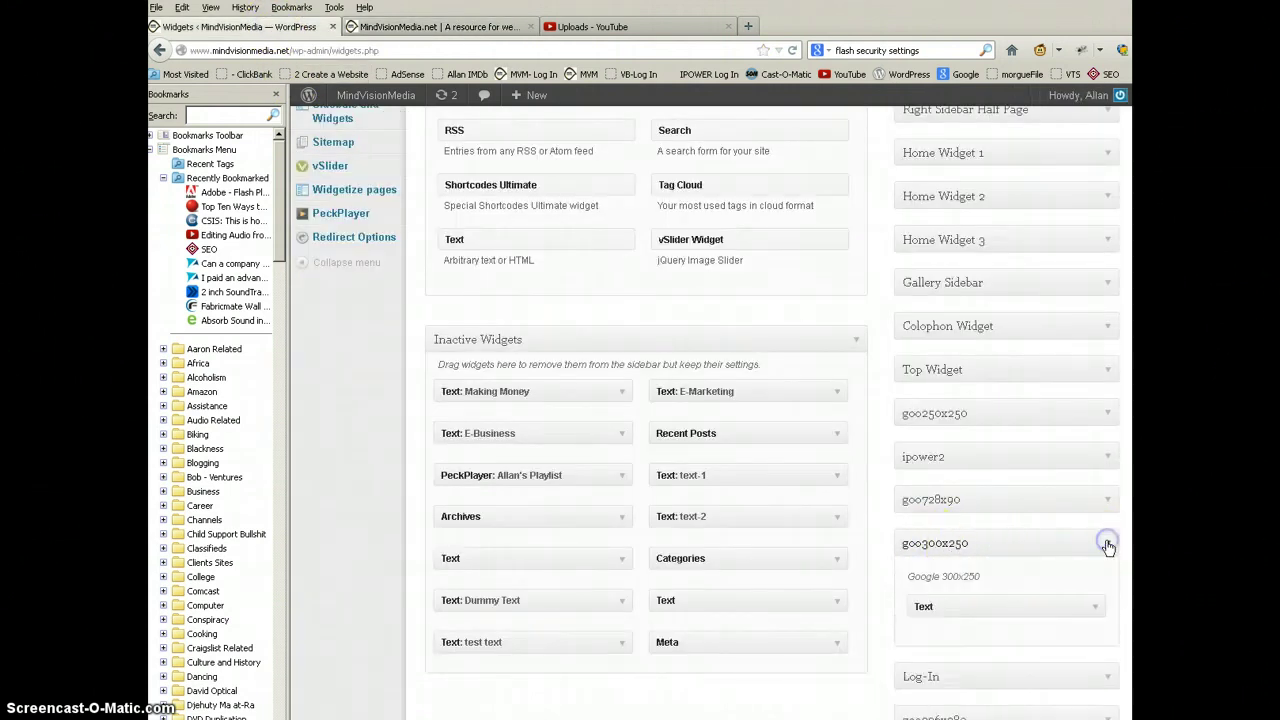
left_click(1097, 611)
scroll(1008, 682, "down", 2)
scroll(1008, 682, "down", 2)
scroll(1000, 670, "down", 1)
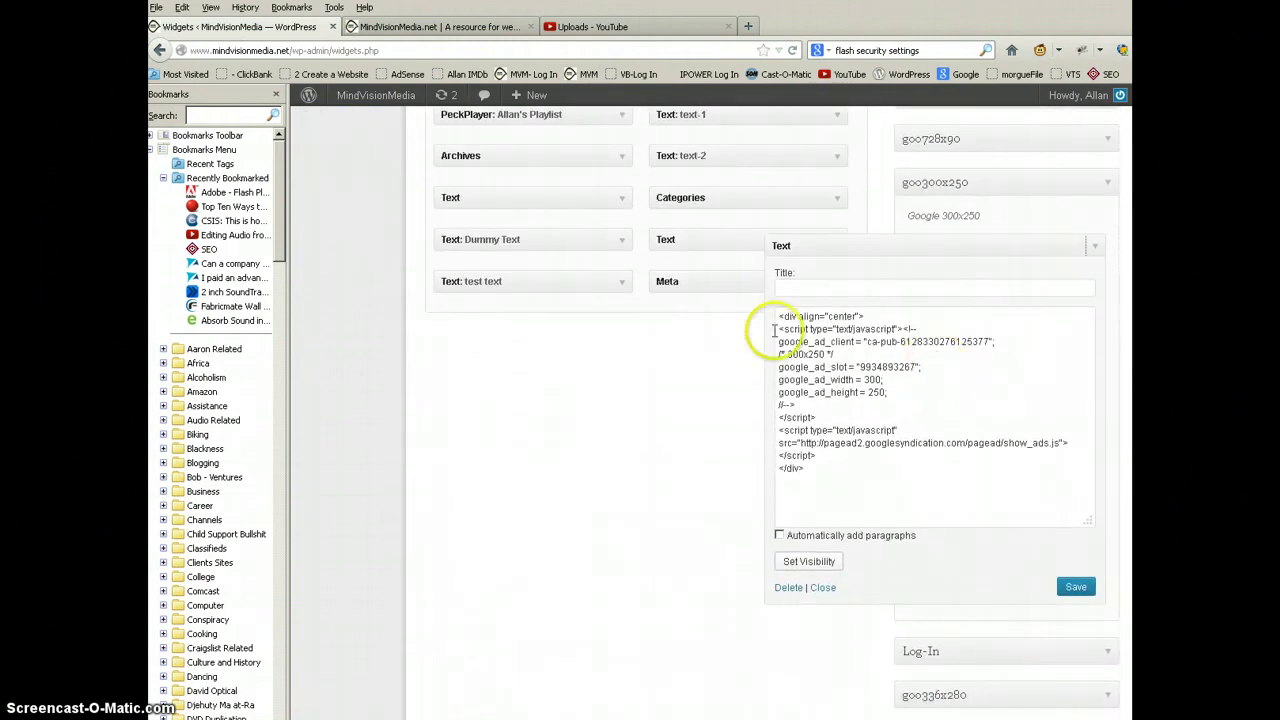
scroll(730, 443, "up", 4)
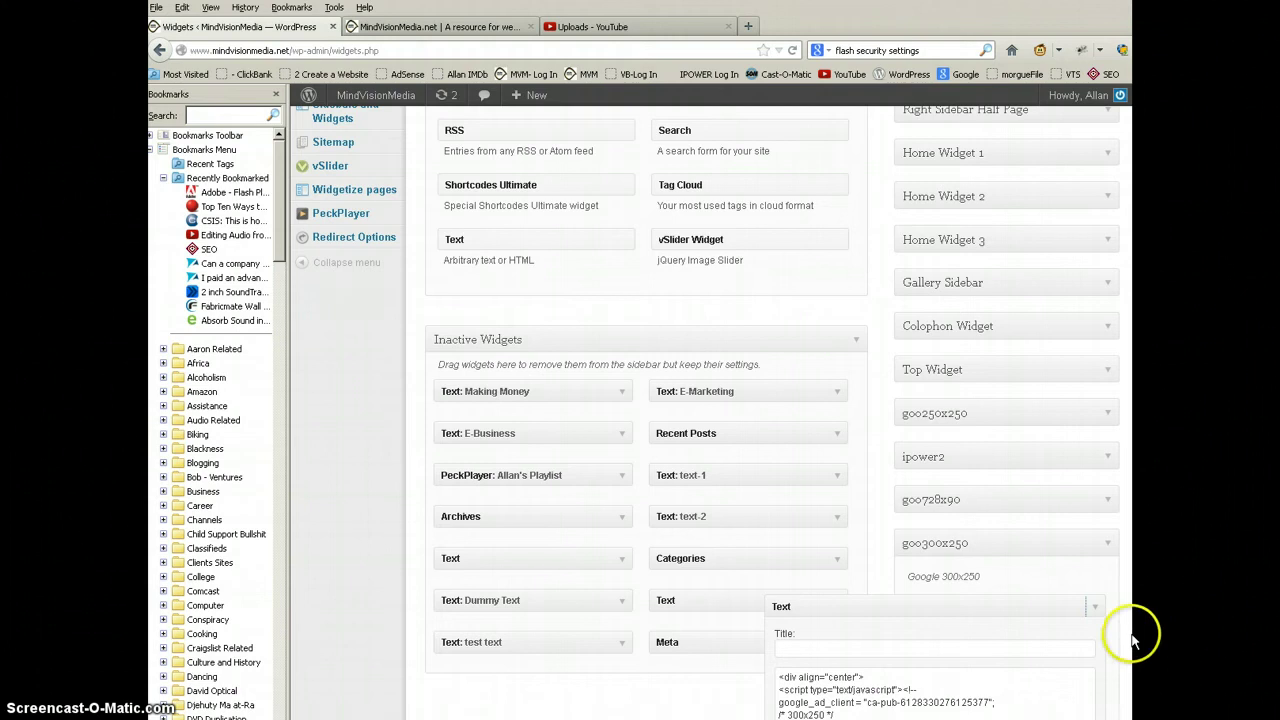
Step: Review the ad code, then close the Text widget and collapse goo300x250
scroll(1120, 563, "down", 5)
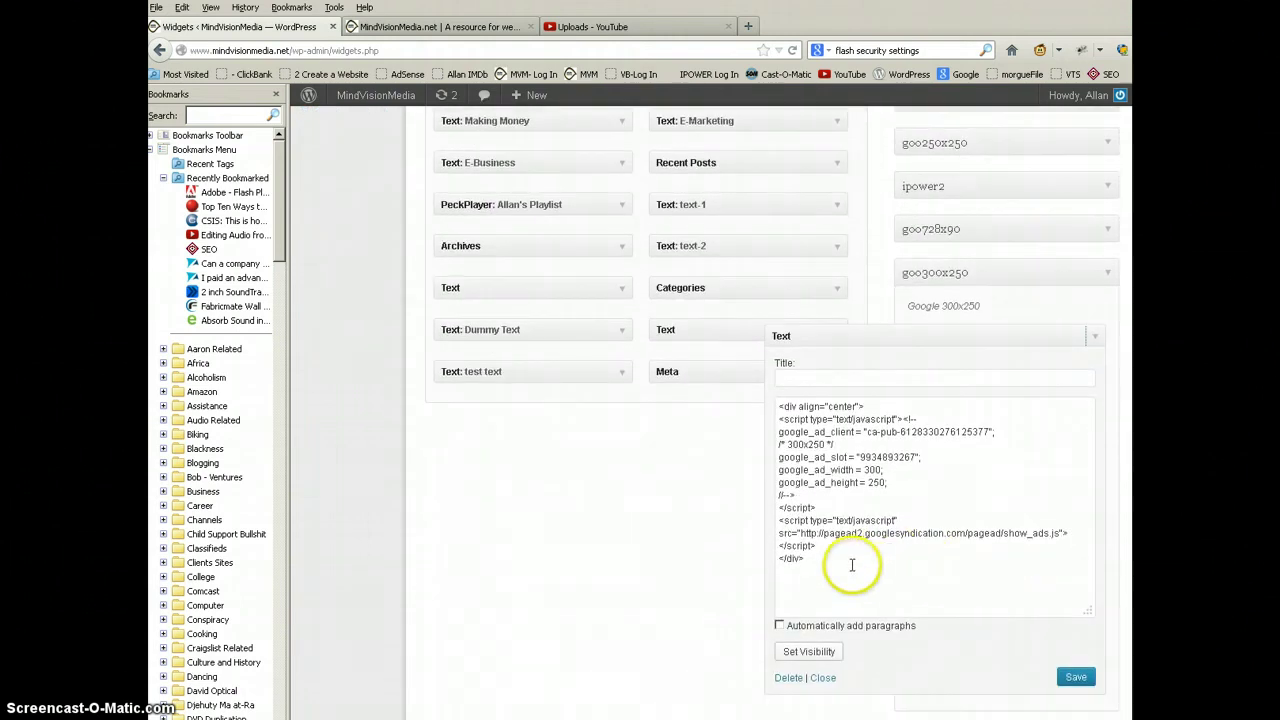
scroll(852, 565, "down", 2)
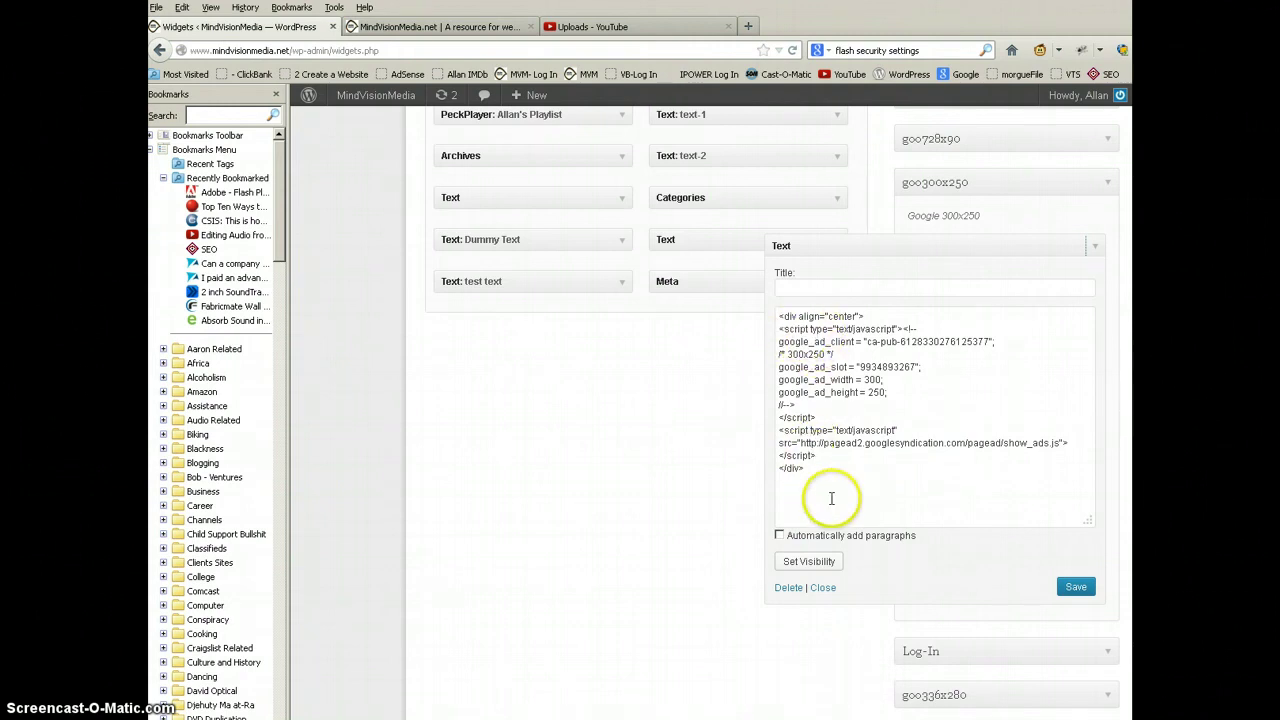
left_click(823, 588)
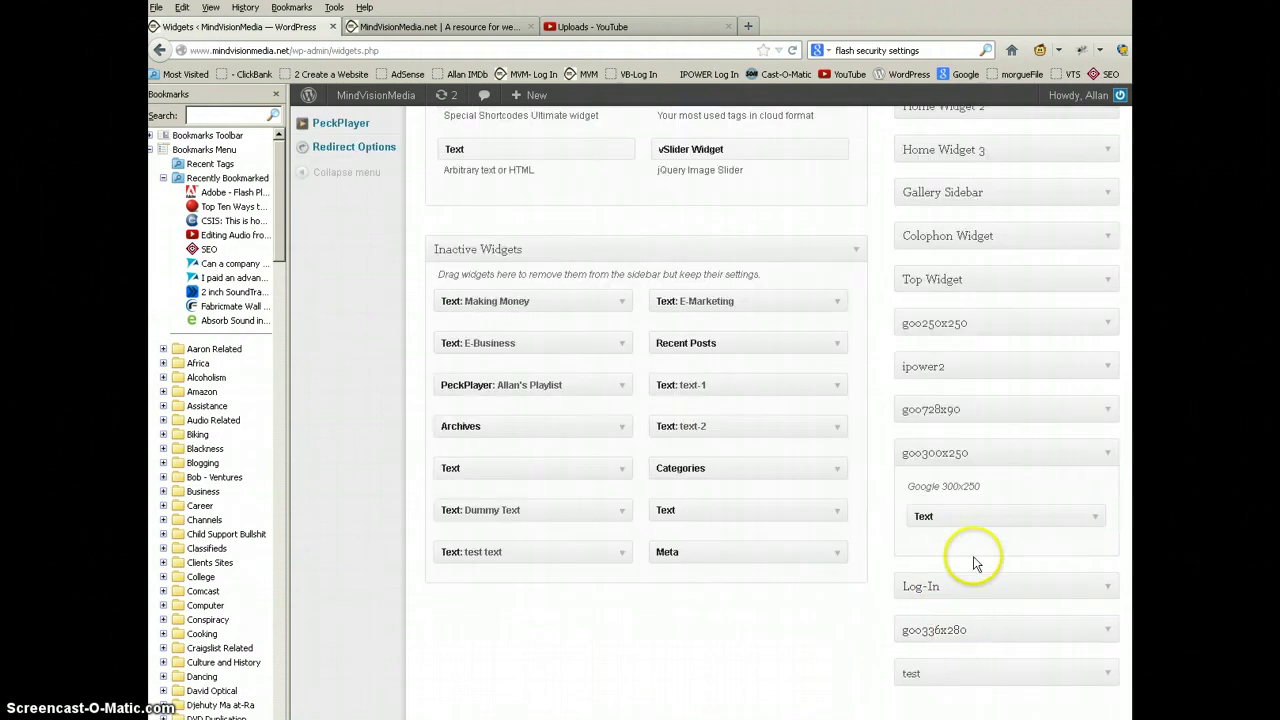
left_click(1107, 459)
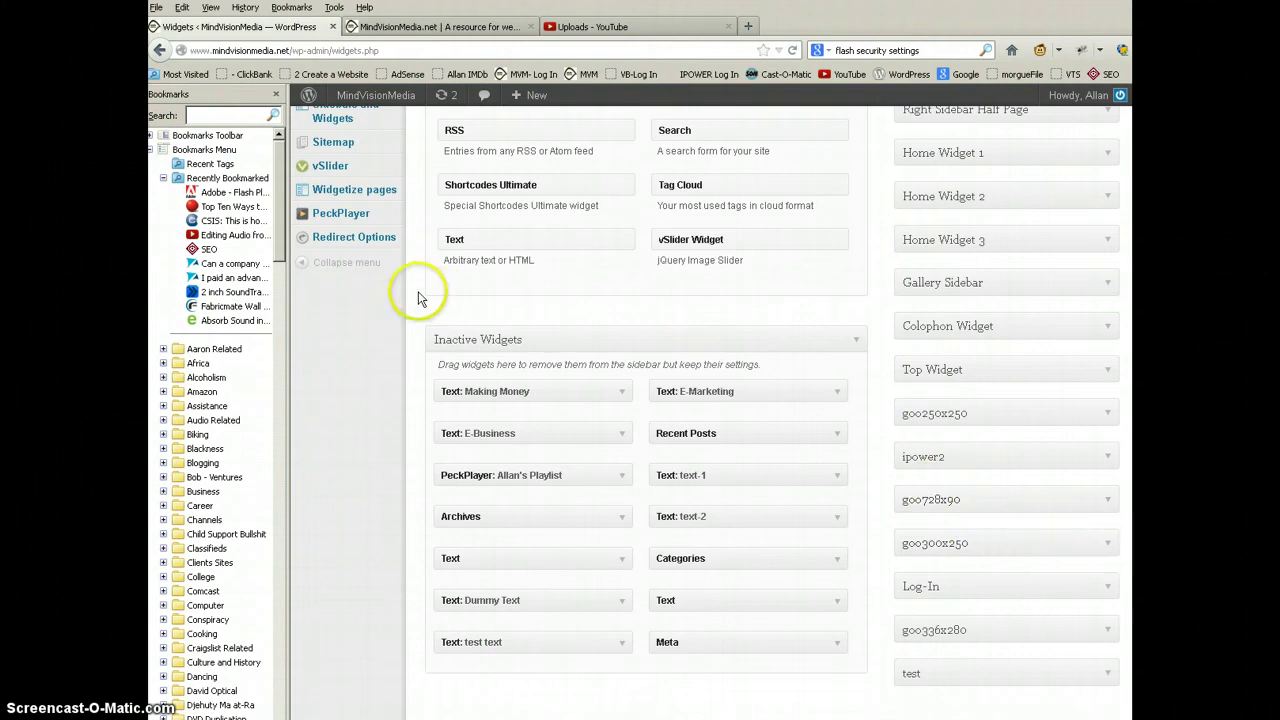
Step: In Theme Options' Home Page section, select the [otw_is sidebar=otw-sidebar-4] shortcode in Content Area
scroll(416, 296, "up", 10)
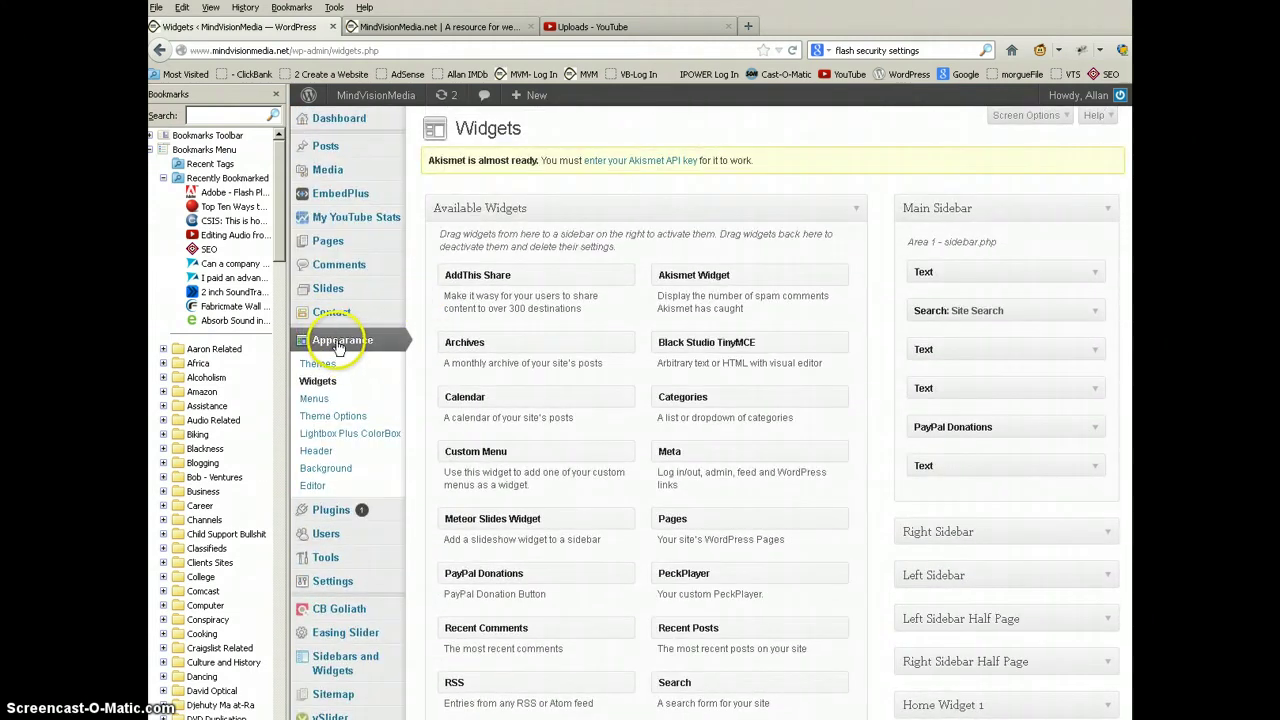
left_click(328, 415)
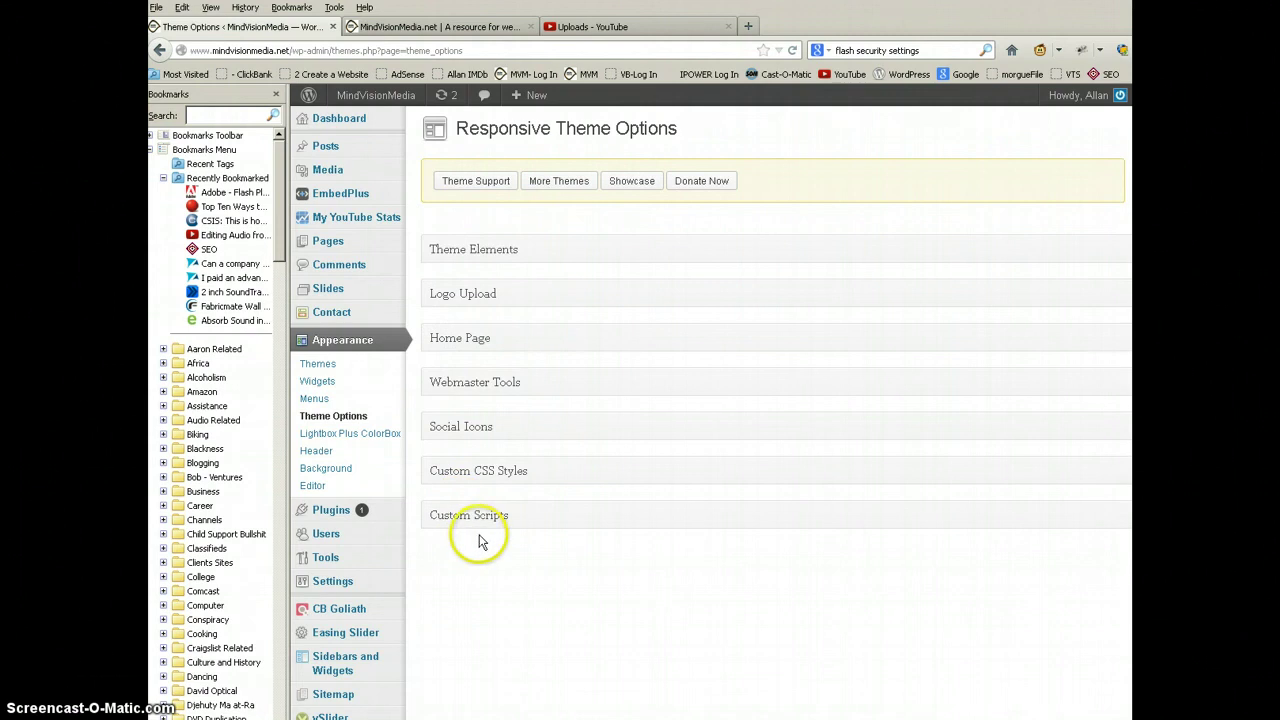
left_click(455, 340)
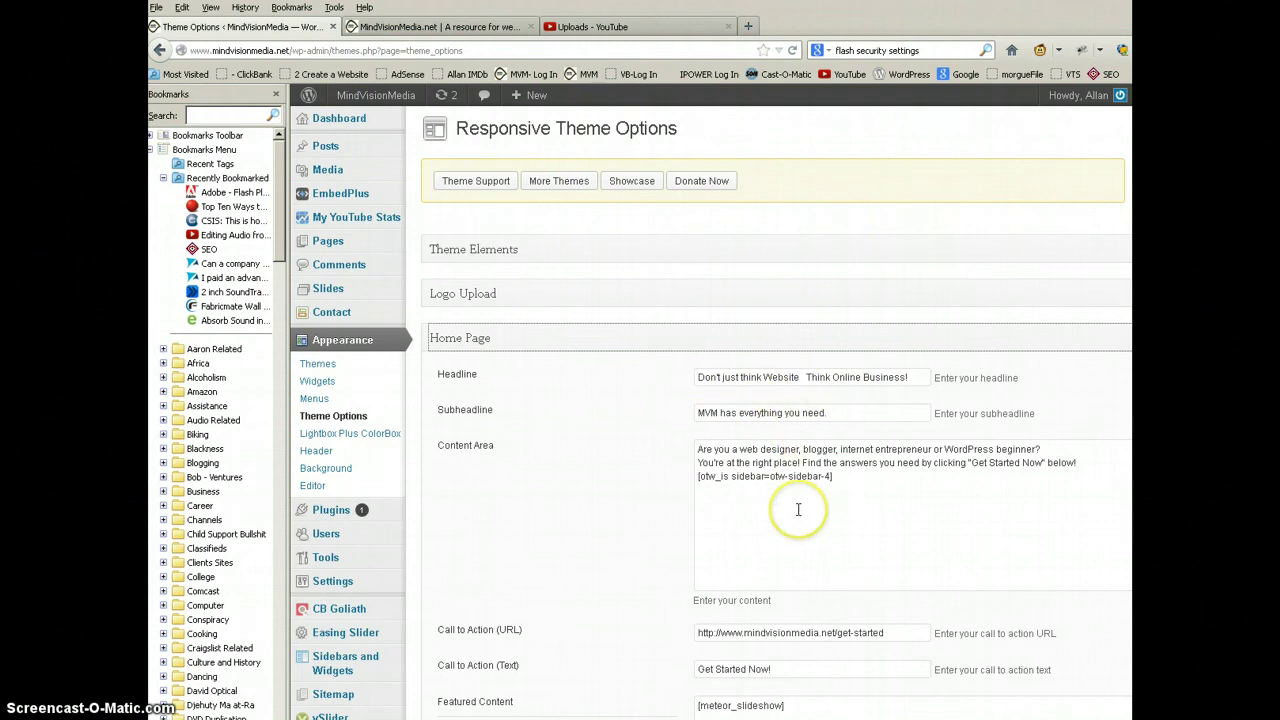
scroll(798, 510, "down", 3)
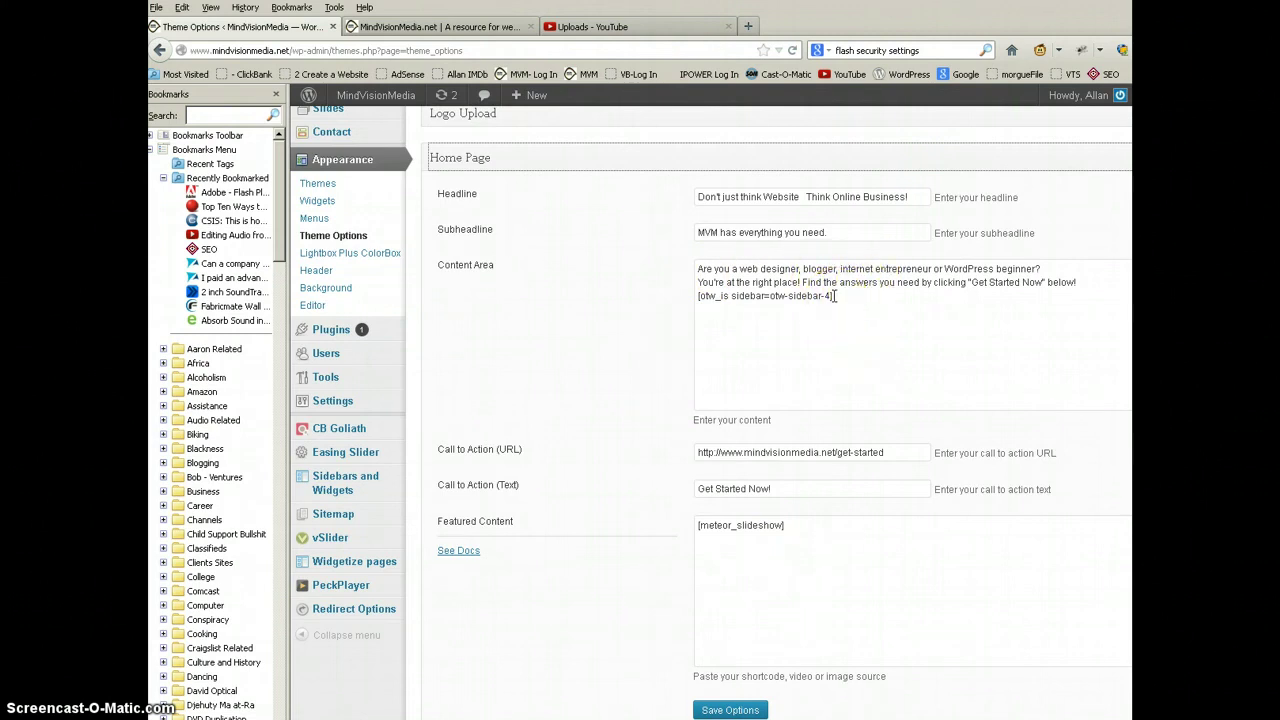
left_click_drag(834, 296, 686, 298)
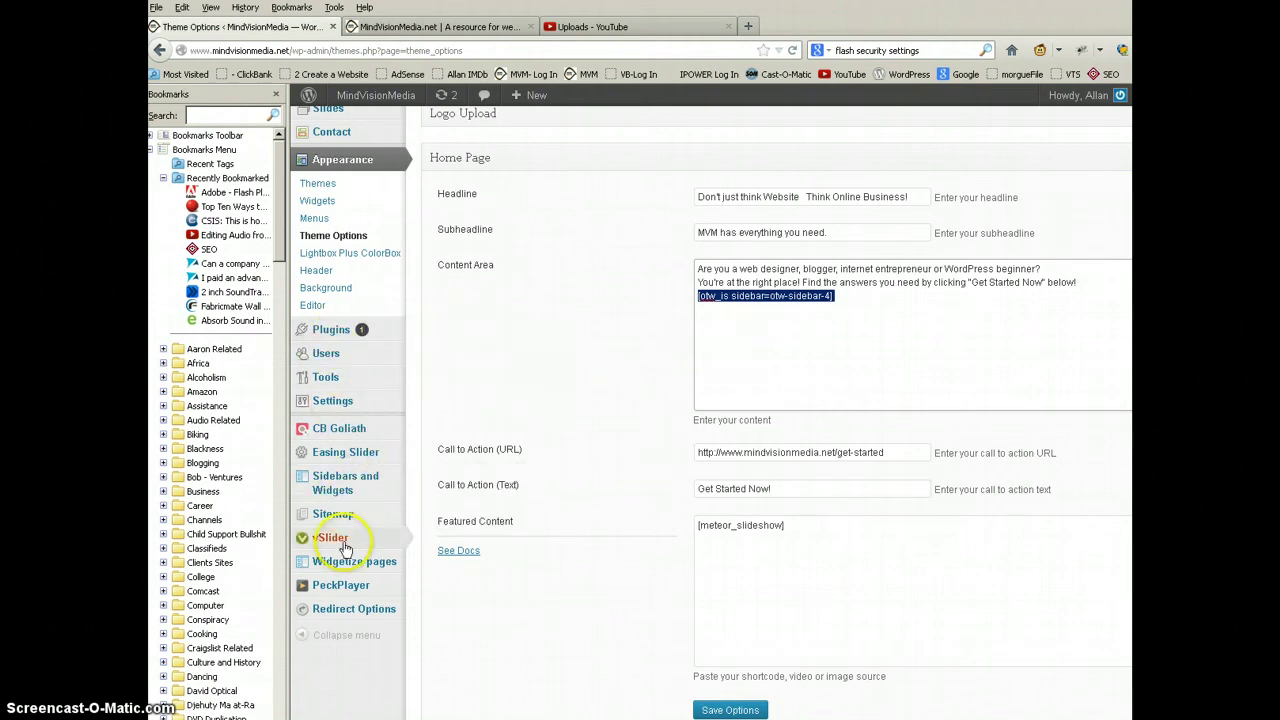
Step: Confirm that goo300x250's shortcode is [otw_is sidebar=otw-sidebar-4], then return to Theme Options
mouse_move(343, 549)
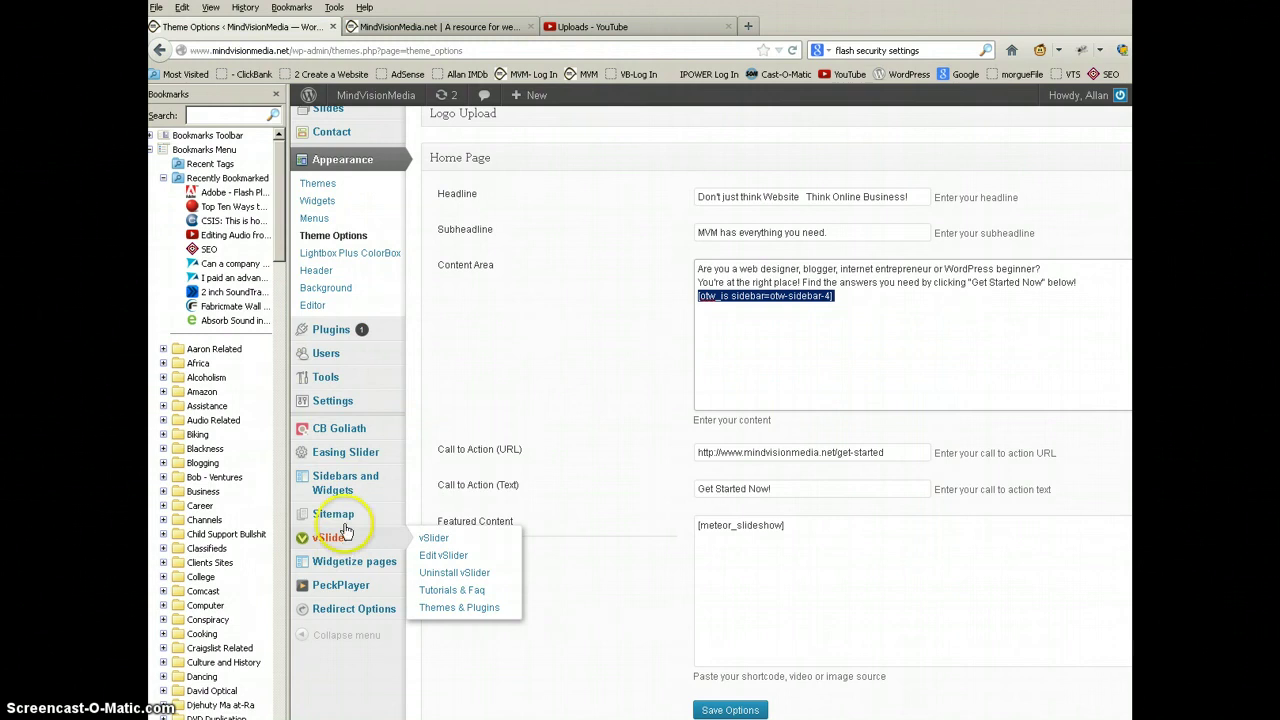
left_click(340, 484)
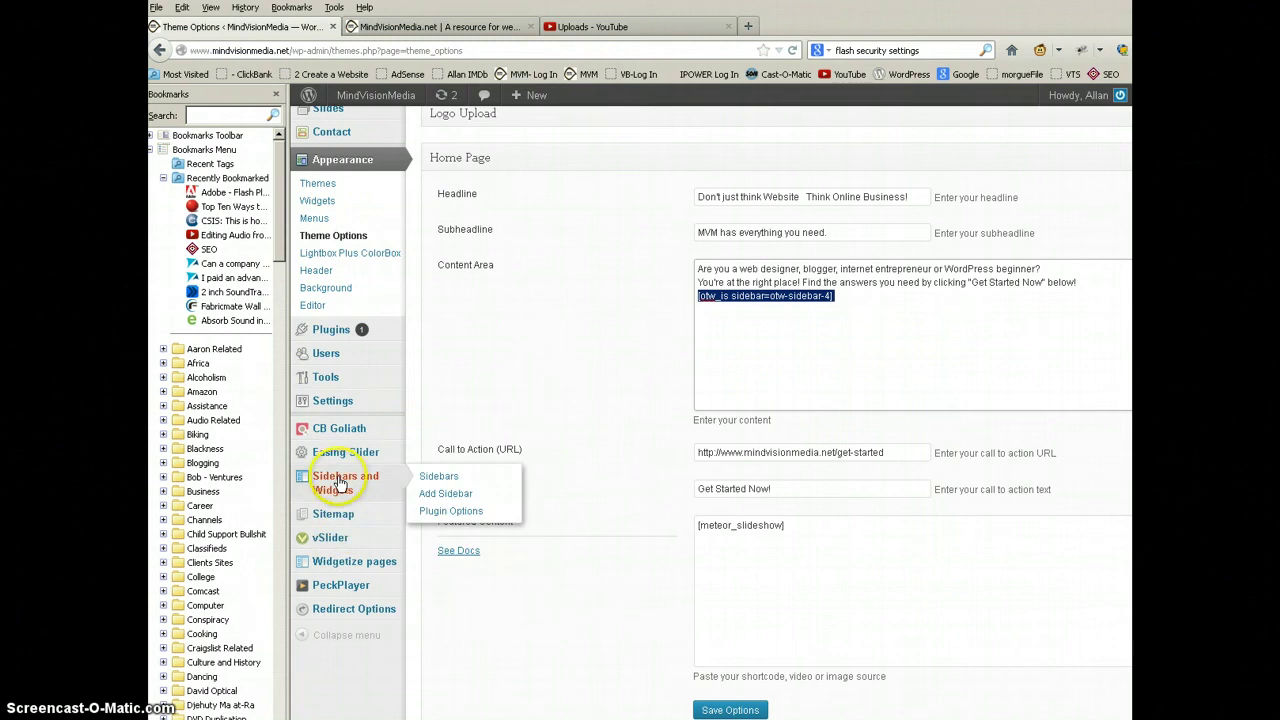
left_click(445, 480)
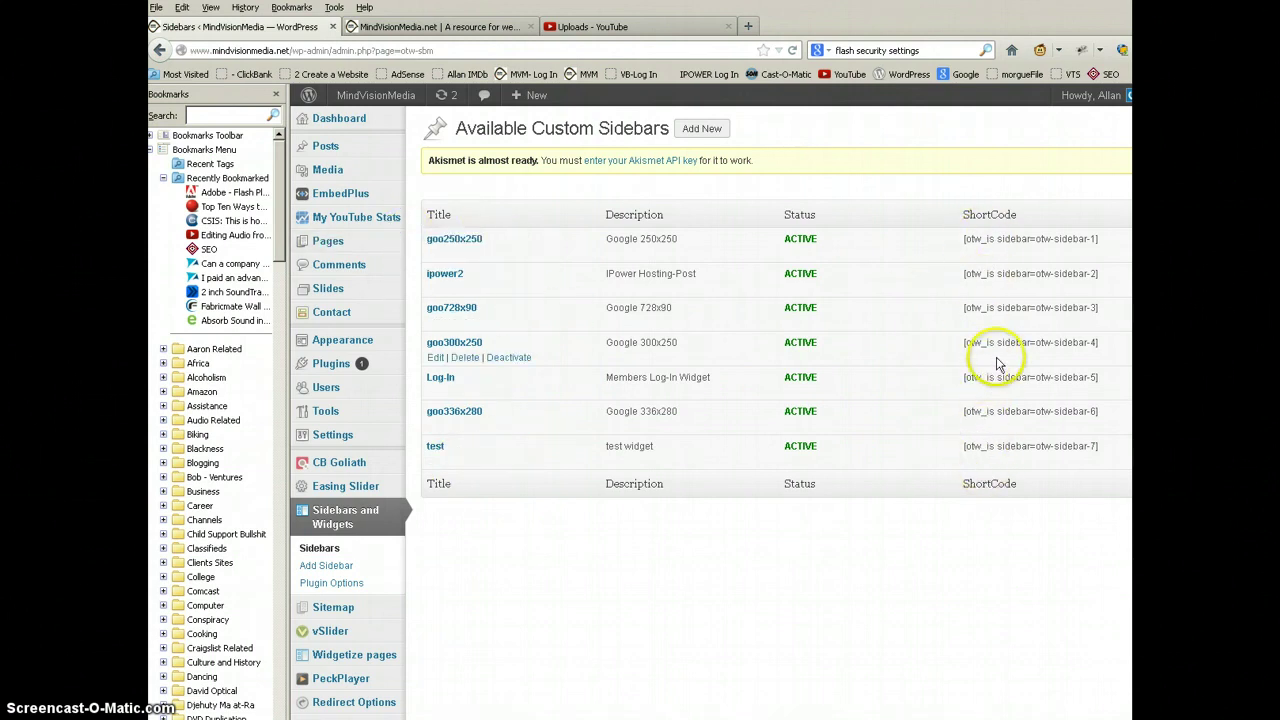
left_click_drag(1099, 342, 955, 346)
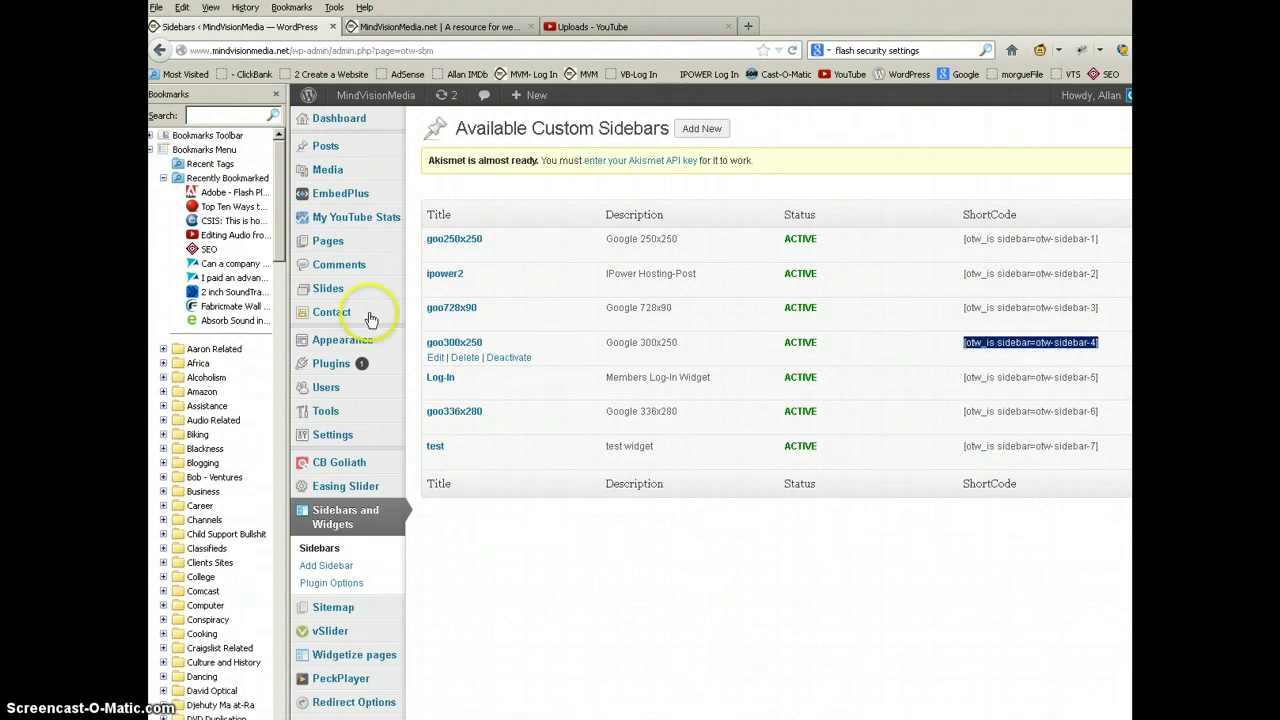
mouse_move(360, 345)
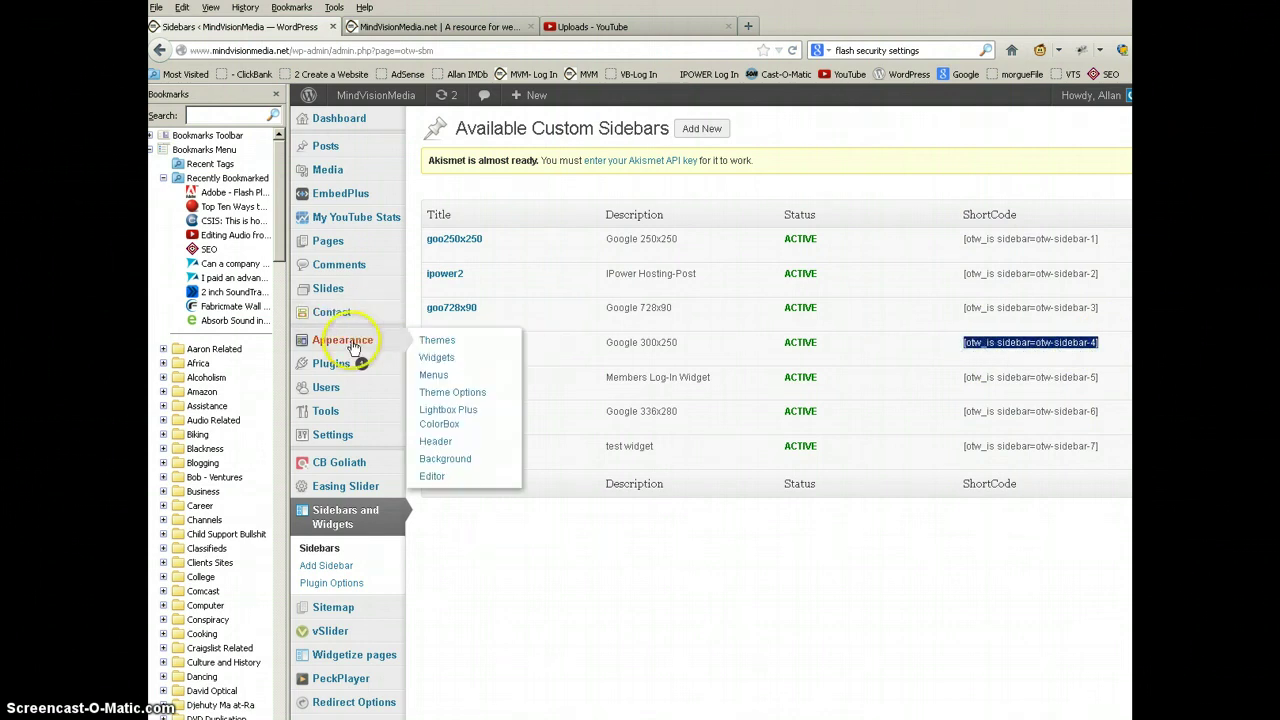
left_click(448, 392)
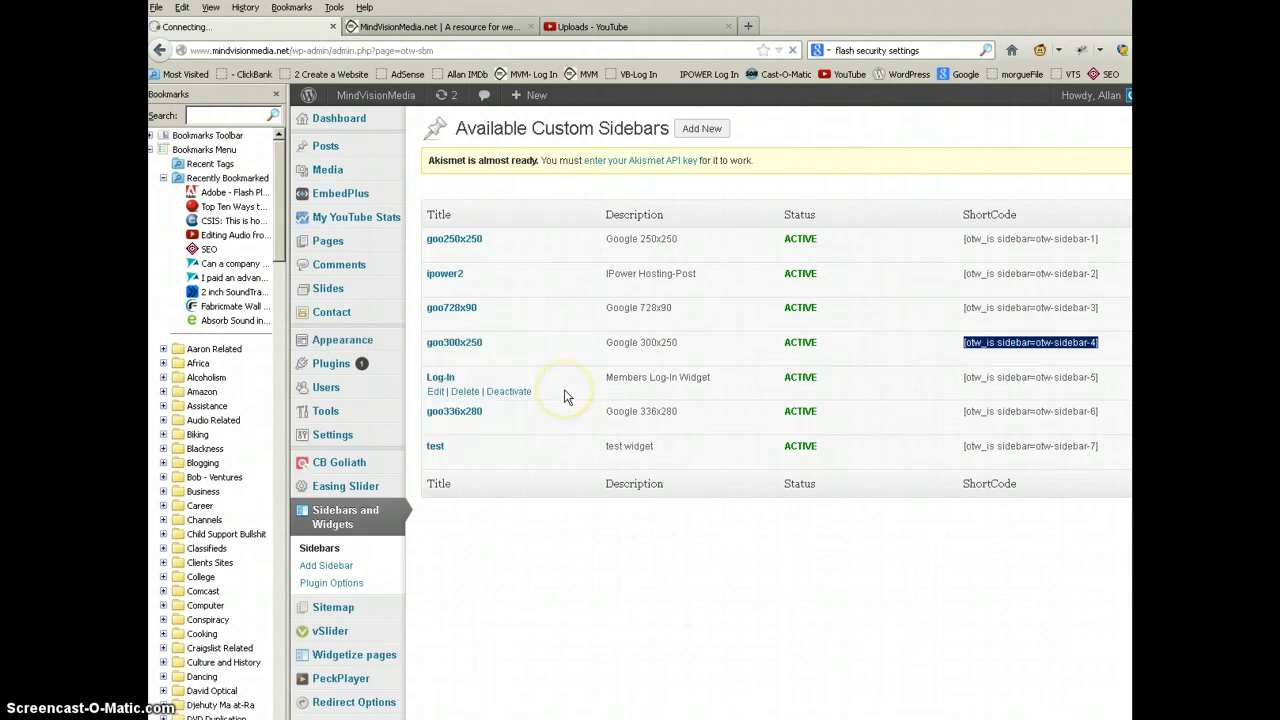
Step: Expand Home Page and reselect the otw-sidebar-4 shortcode line at the end of Content Area
left_click(469, 383)
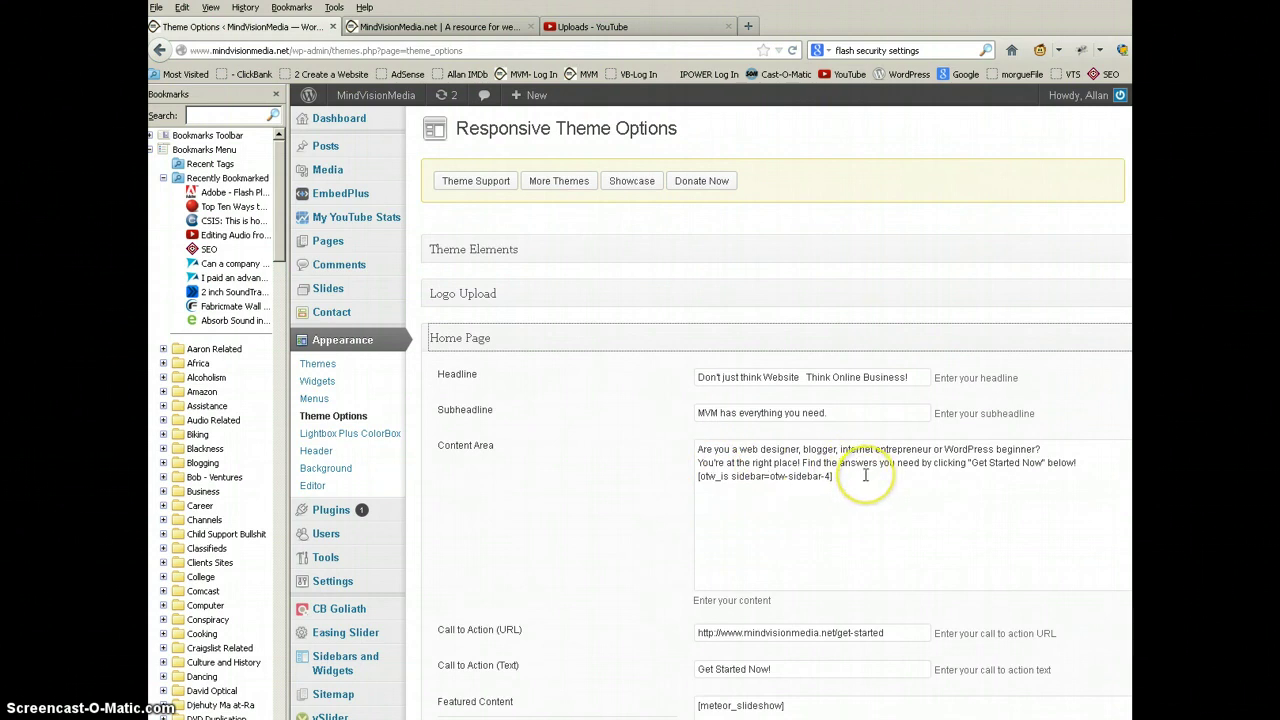
left_click(863, 476)
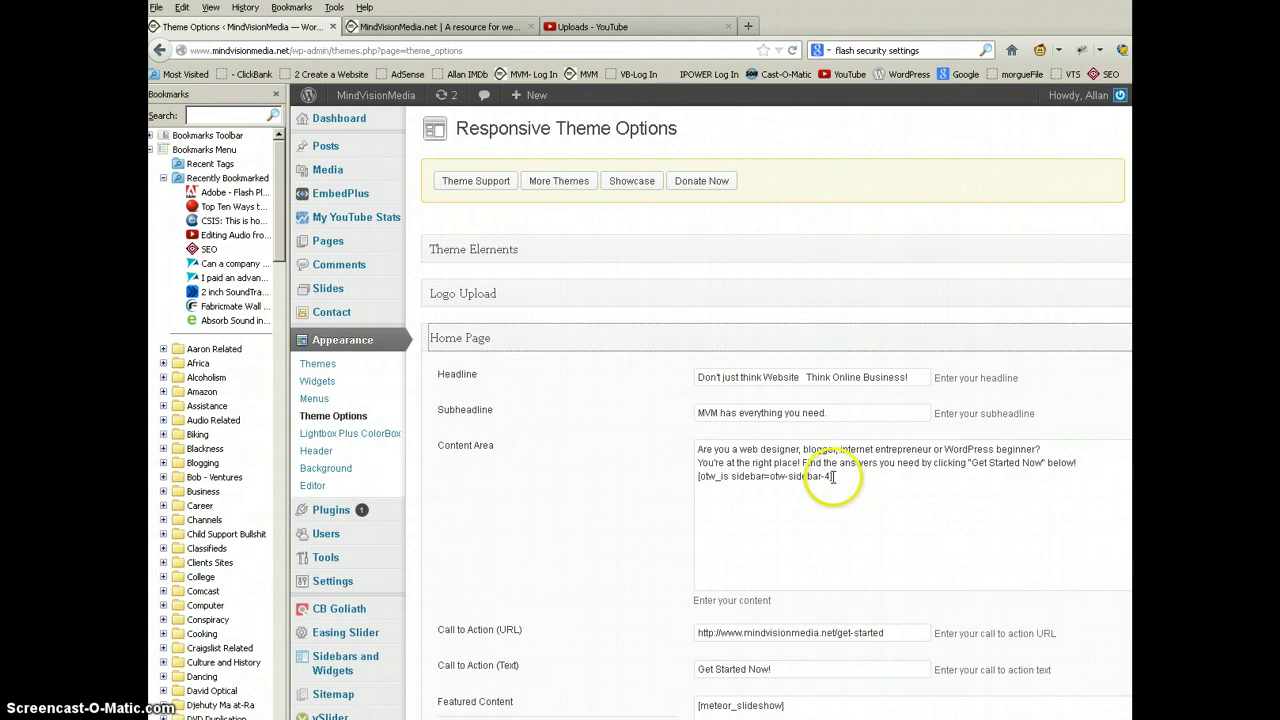
left_click_drag(835, 476, 689, 482)
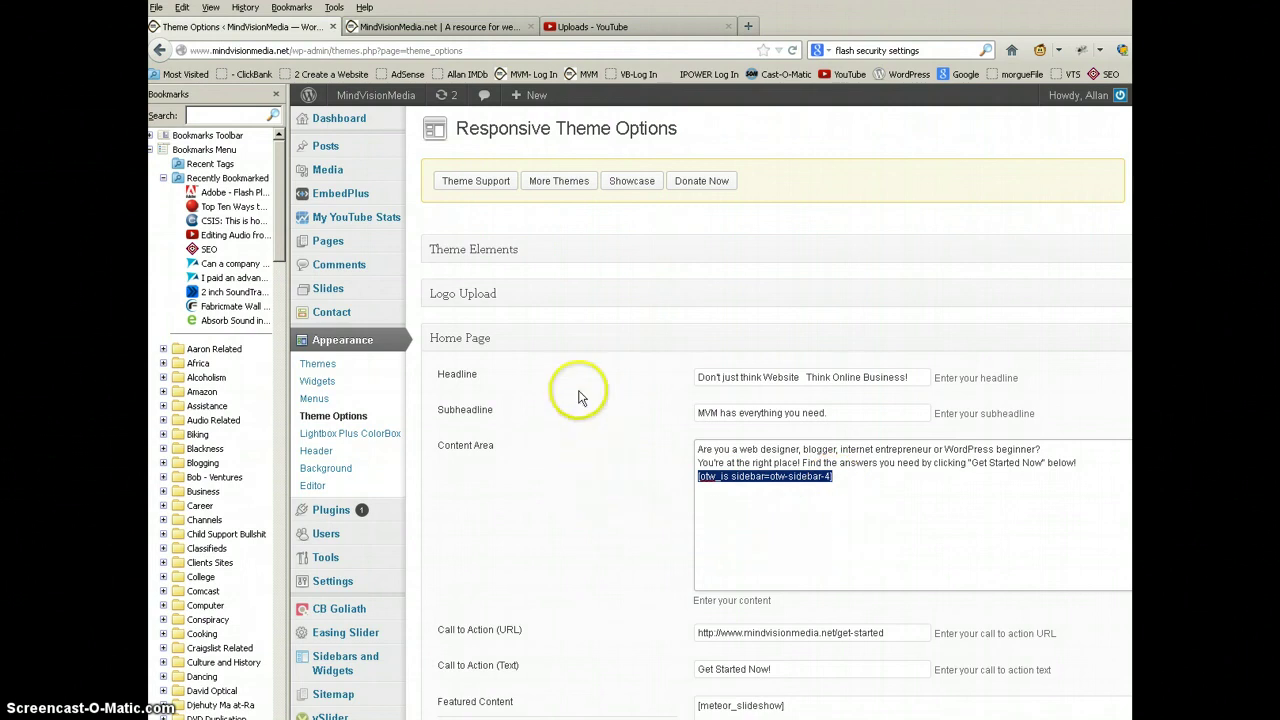
scroll(610, 378, "down", 4)
scroll(612, 312, "up", 3)
scroll(612, 317, "up", 2)
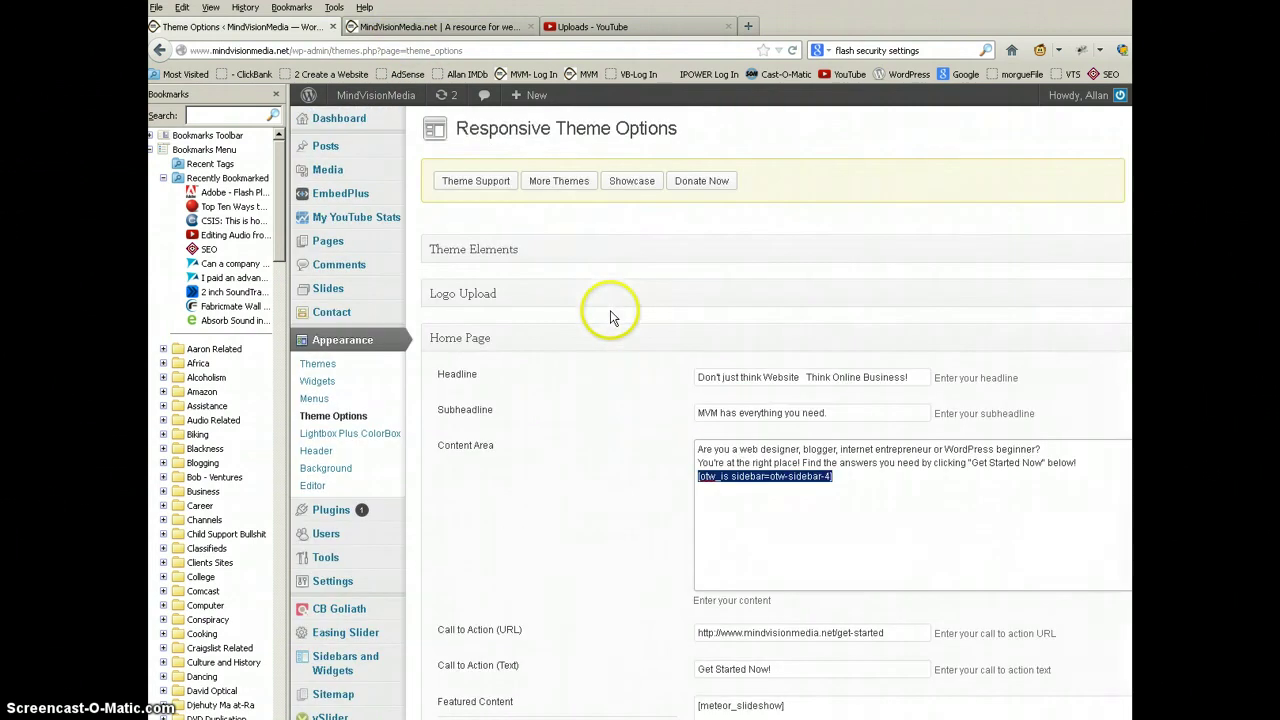
left_click(467, 28)
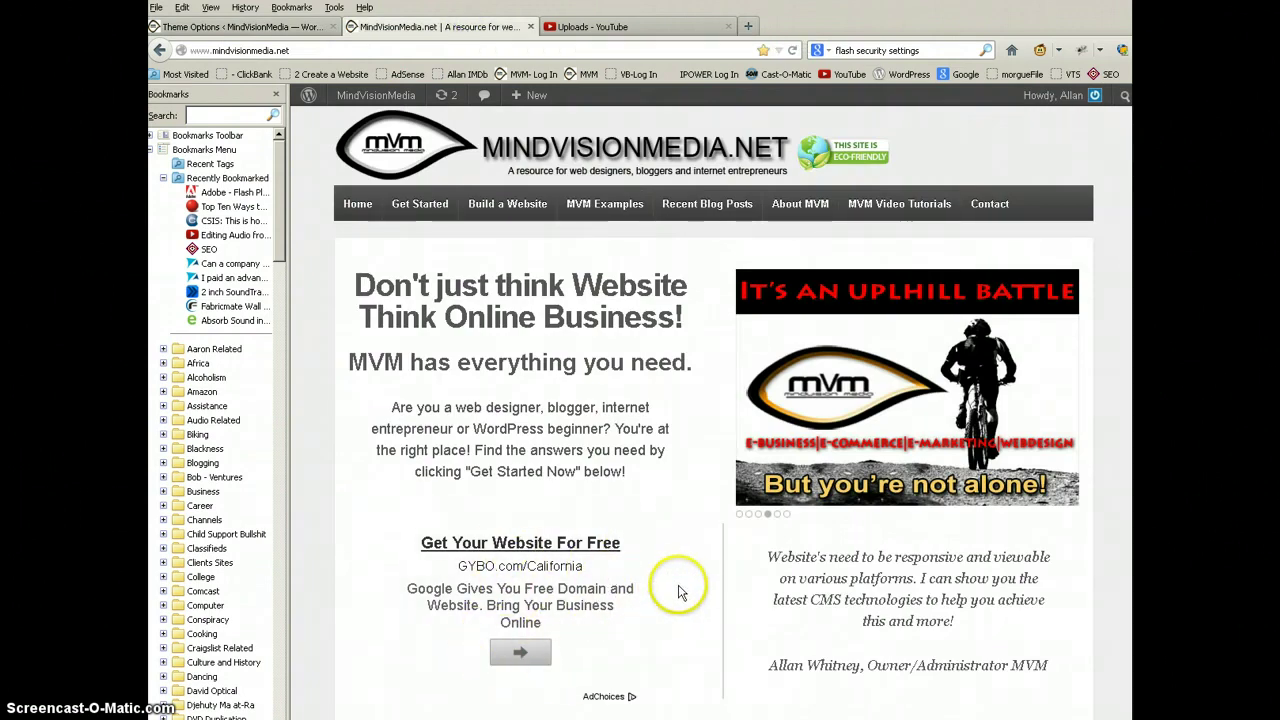
scroll(680, 586, "down", 3)
scroll(678, 500, "up", 3)
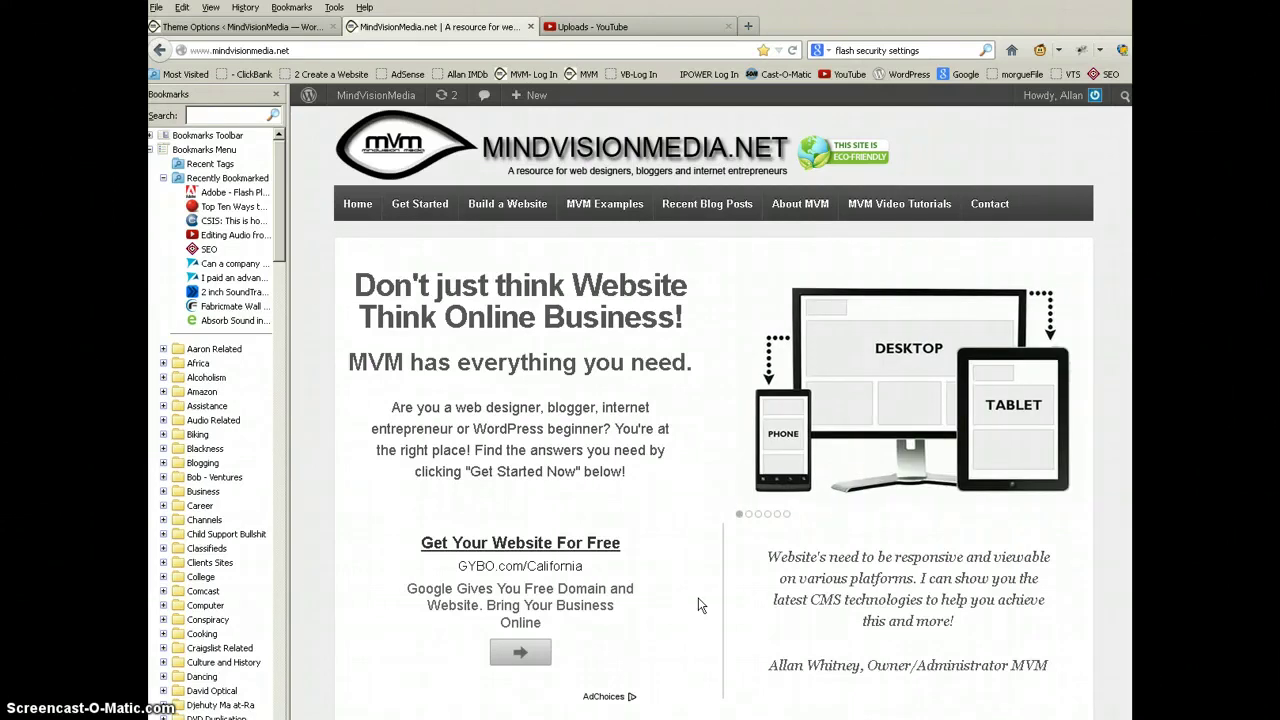
Step: Locate the Black Studio TinyMCE Widget plugin in the plugins list, then open All Pages
left_click(285, 27)
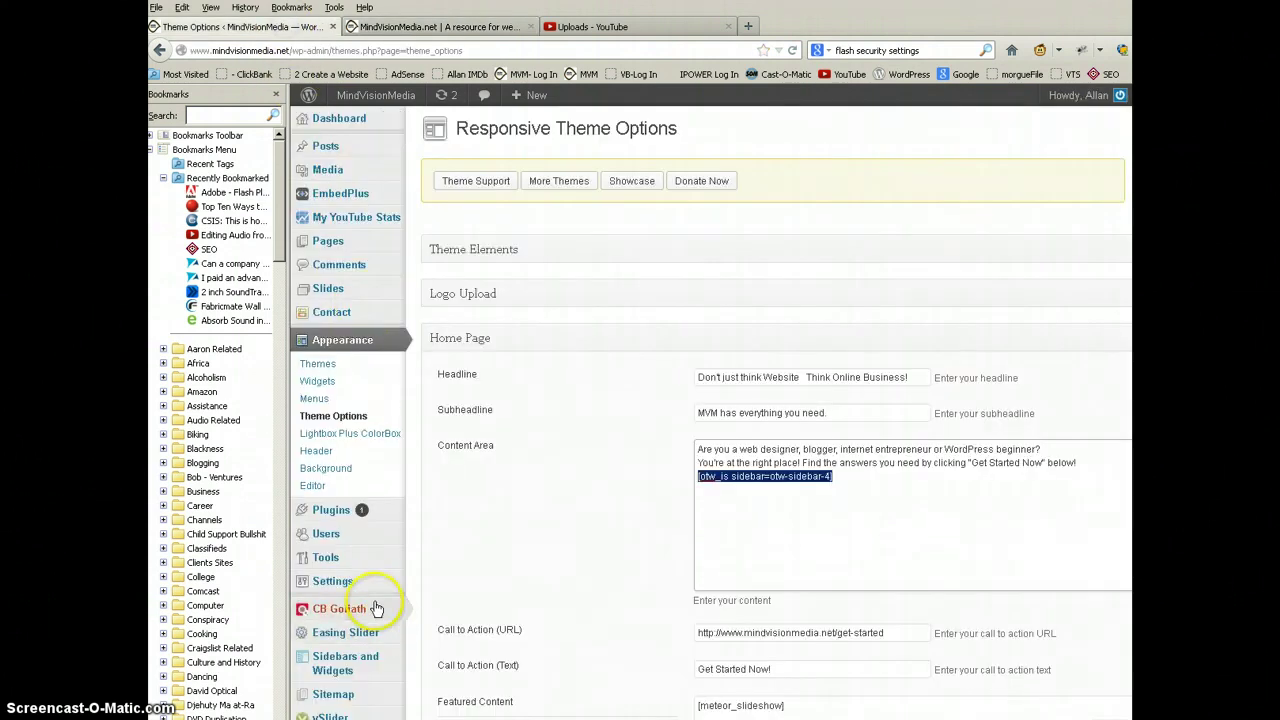
left_click(333, 511)
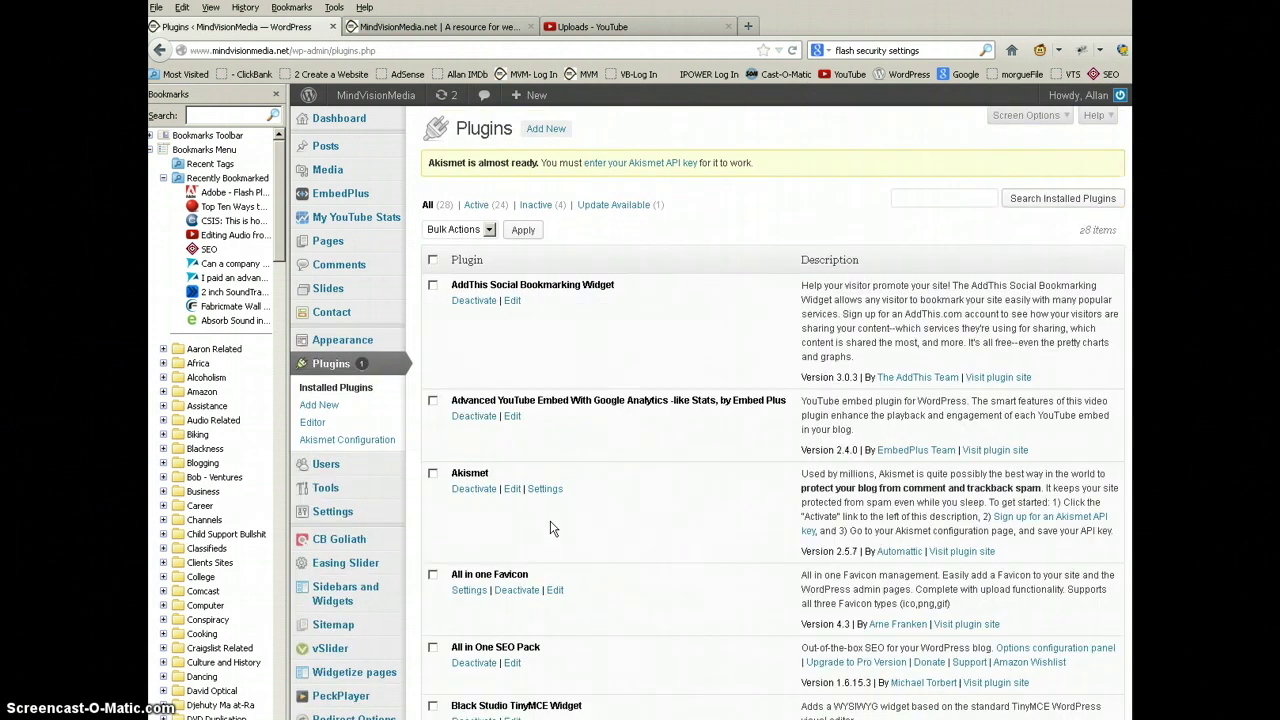
left_click(610, 517)
scroll(613, 520, "down", 5)
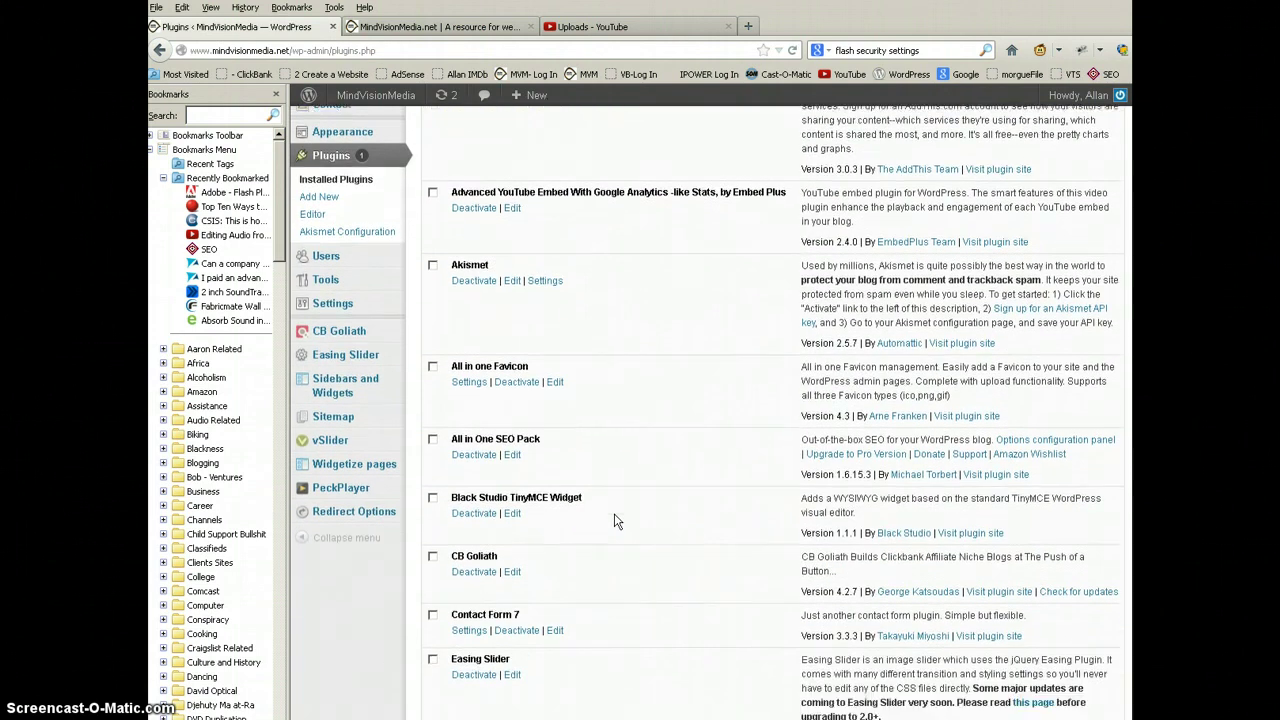
left_click(500, 445)
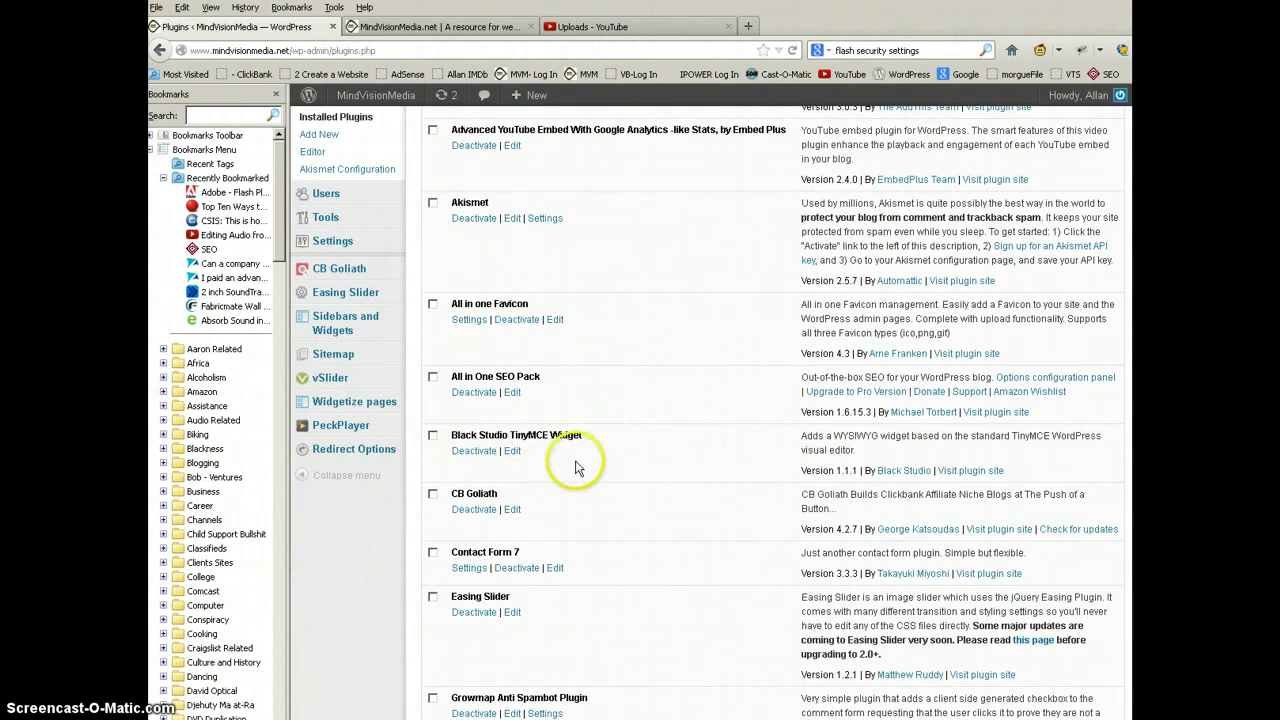
scroll(574, 460, "up", 5)
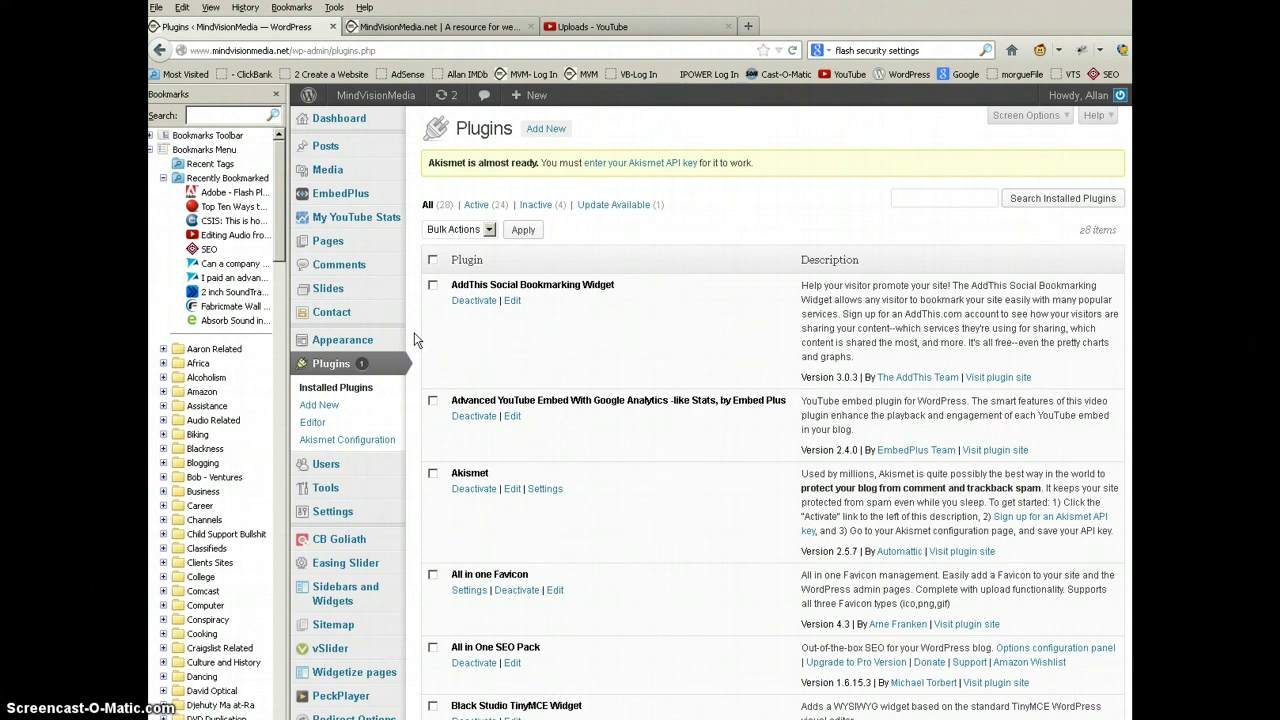
left_click(333, 243)
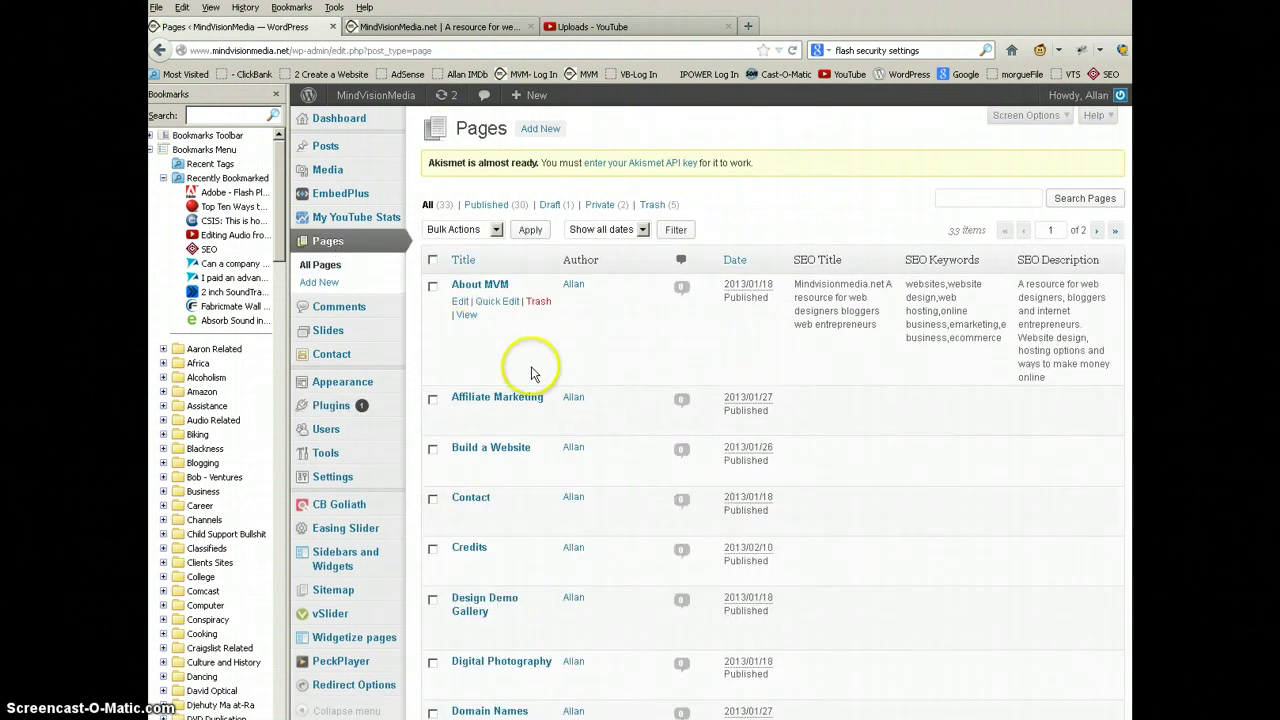
Step: Open the About MVM page in the editor, then go to the Widgets screen
left_click(459, 302)
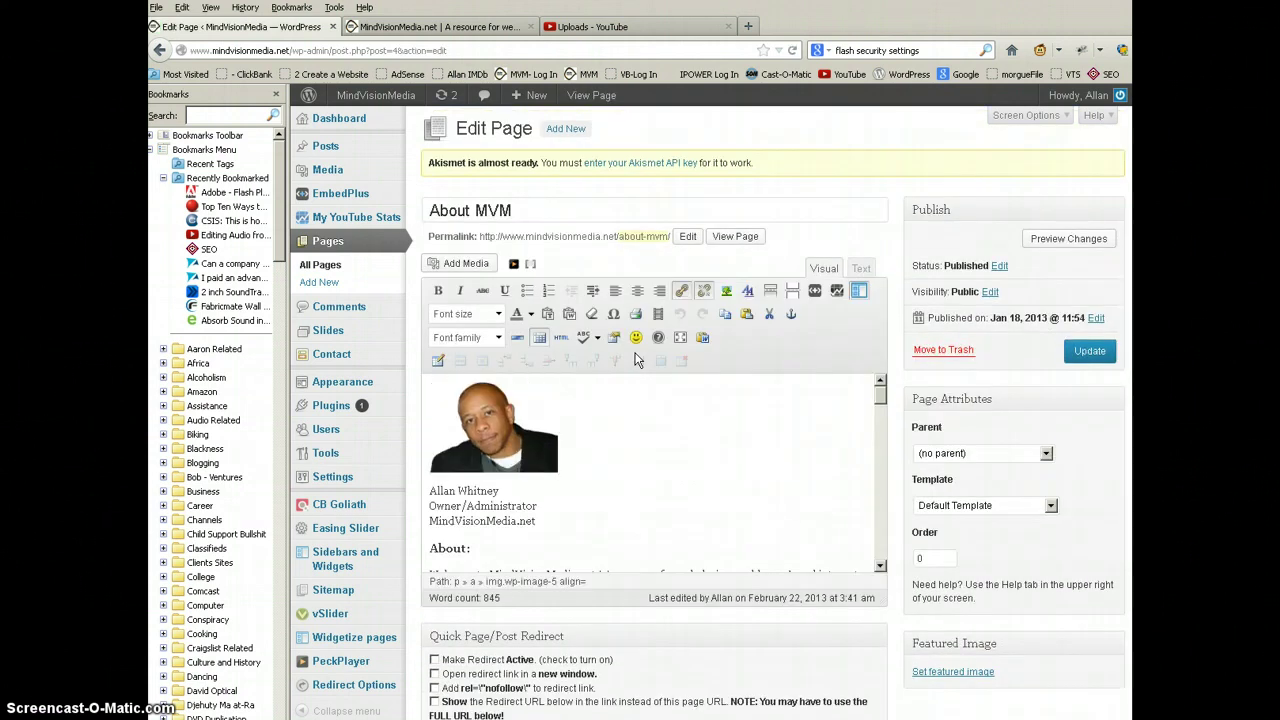
left_click(694, 430)
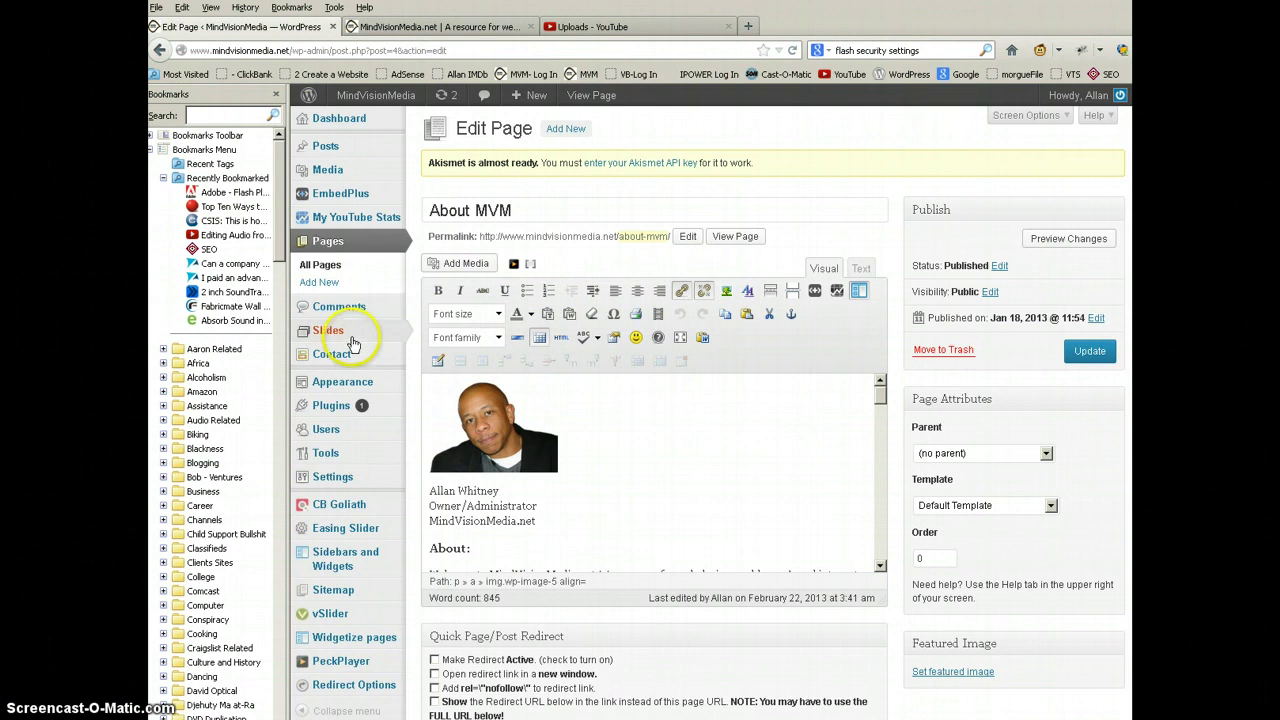
mouse_move(353, 385)
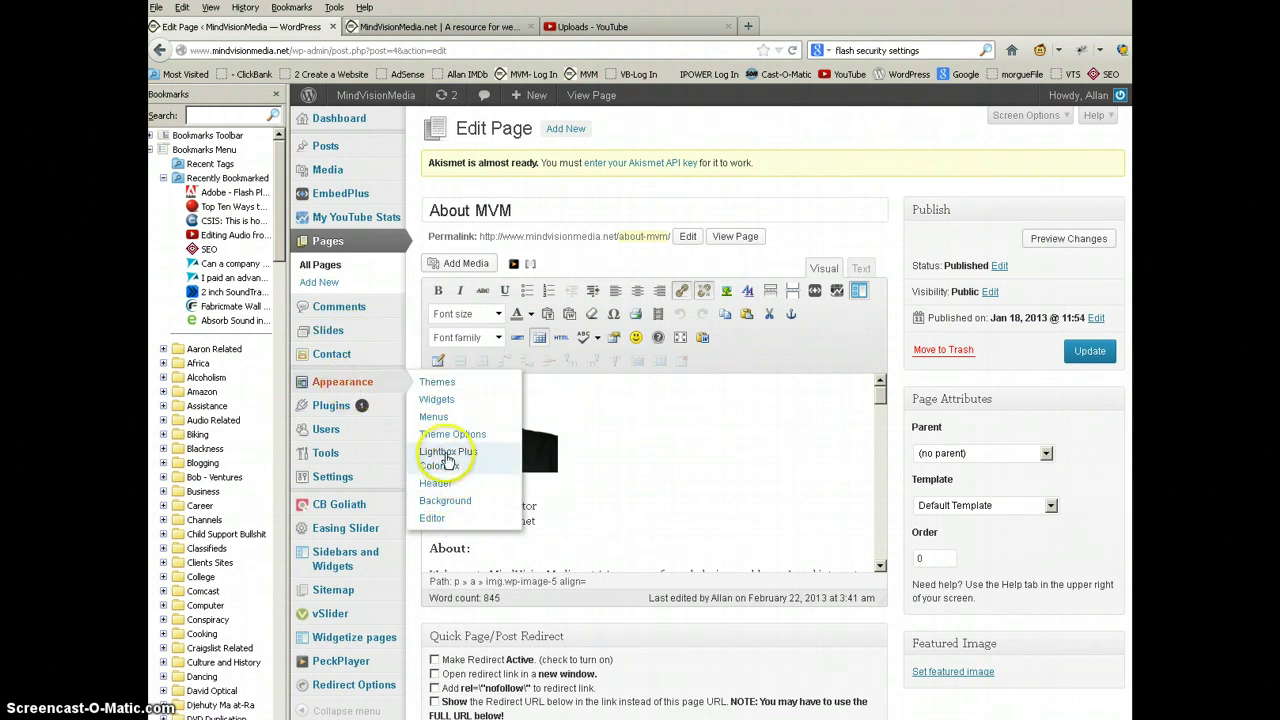
left_click(436, 399)
Step: Try moving the Black Studio TinyMCE widget, then scroll down to Inactive Widgets and the custom sidebars
left_click(651, 437)
left_click(740, 484)
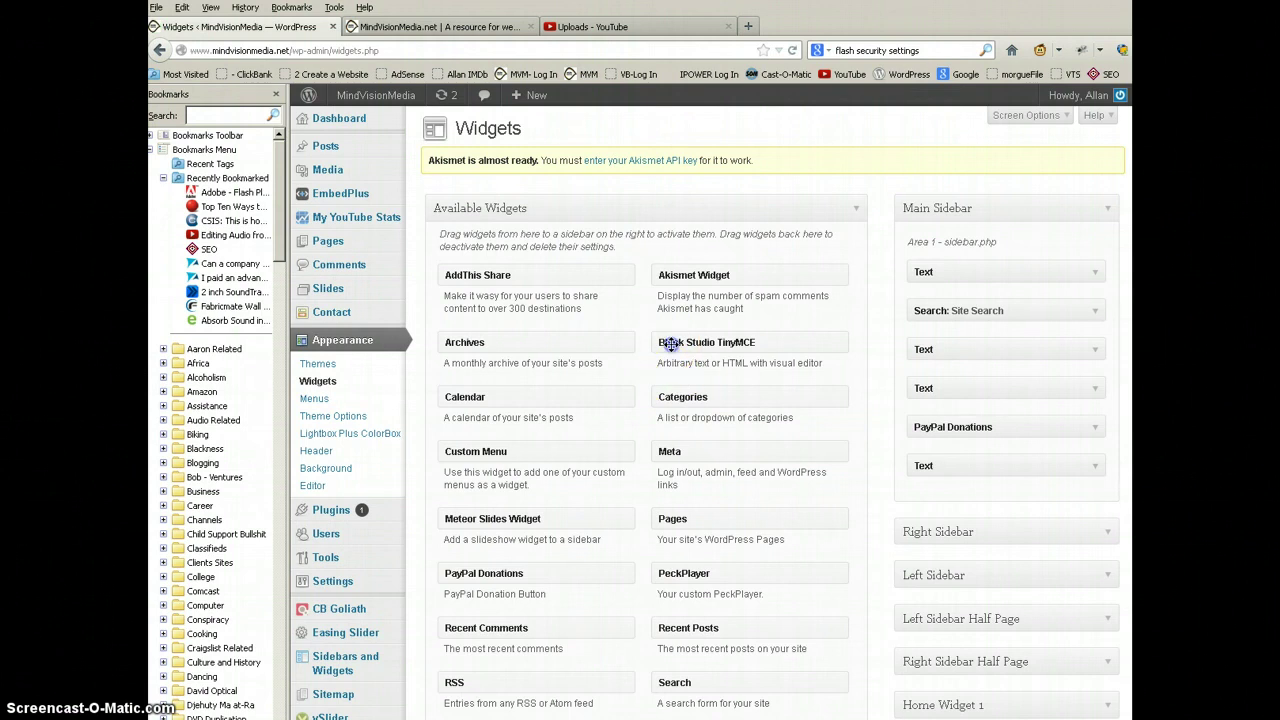
left_click_drag(662, 346, 666, 348)
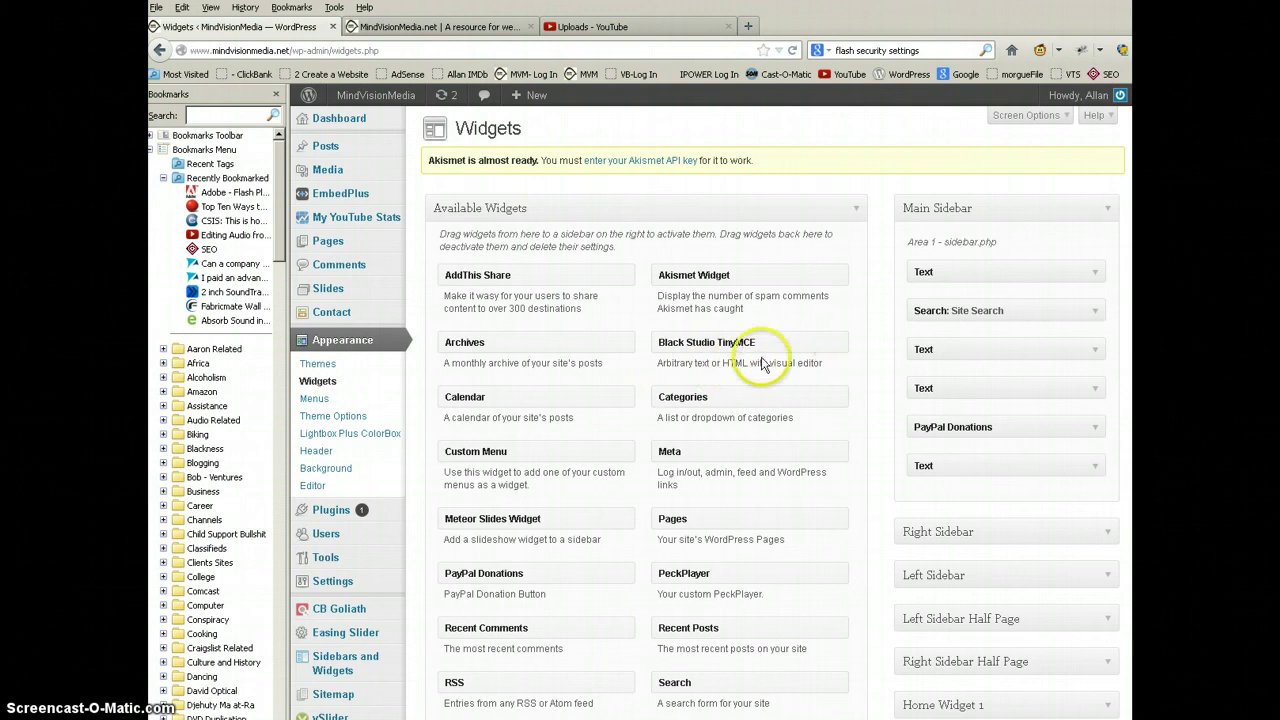
scroll(723, 394, "down", 5)
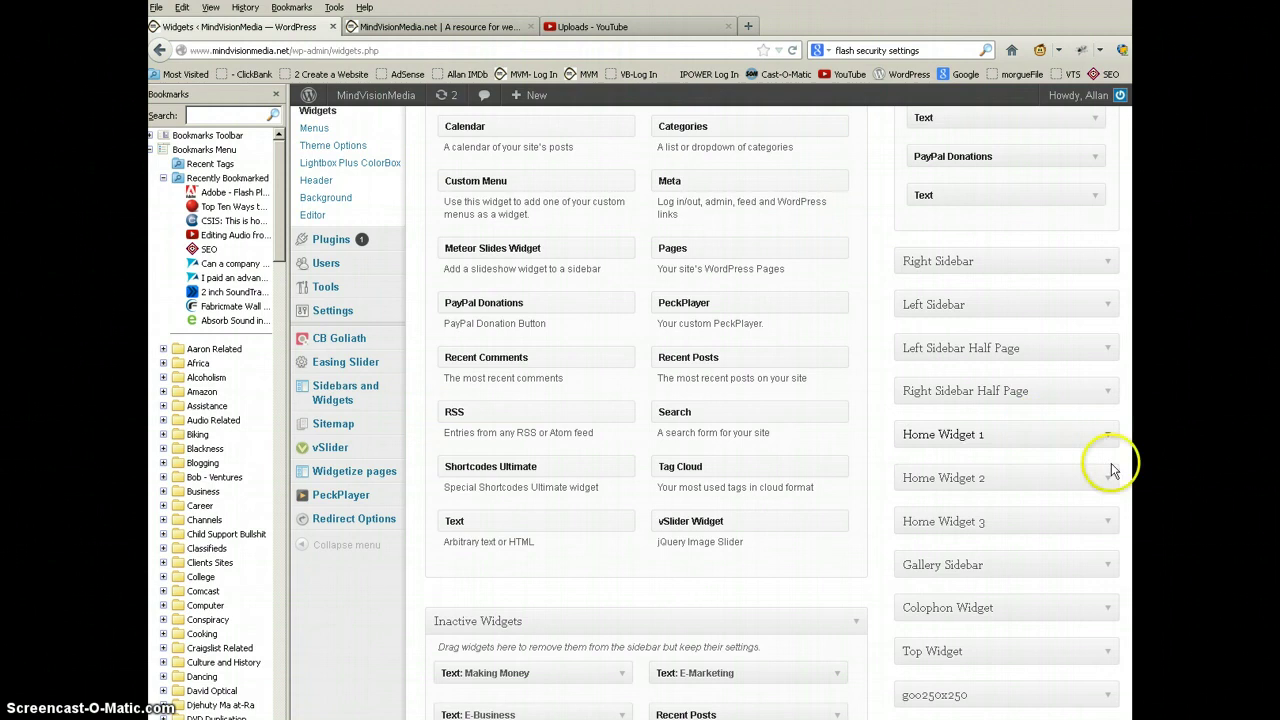
scroll(705, 412, "down", 5)
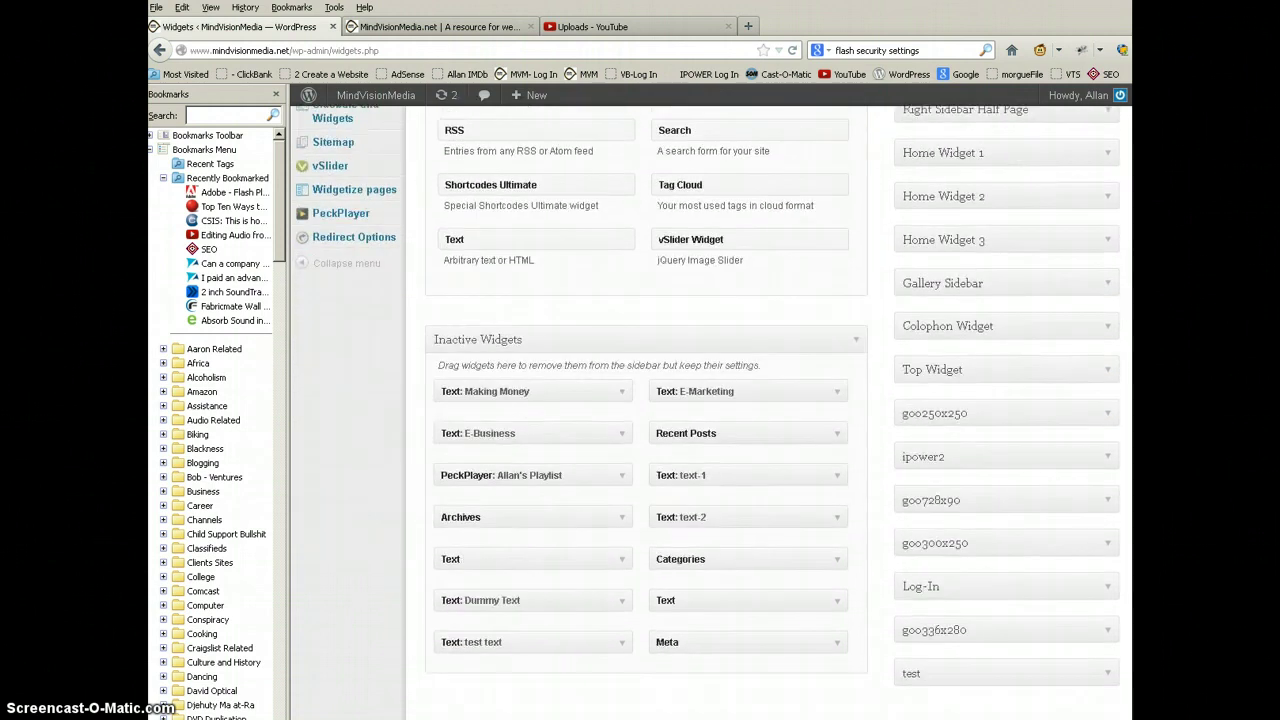
Step: Expand the test sidebar and move its Black Studio TinyMCE: Lisa widget to Inactive Widgets
left_click(1107, 674)
scroll(705, 412, "down", 2)
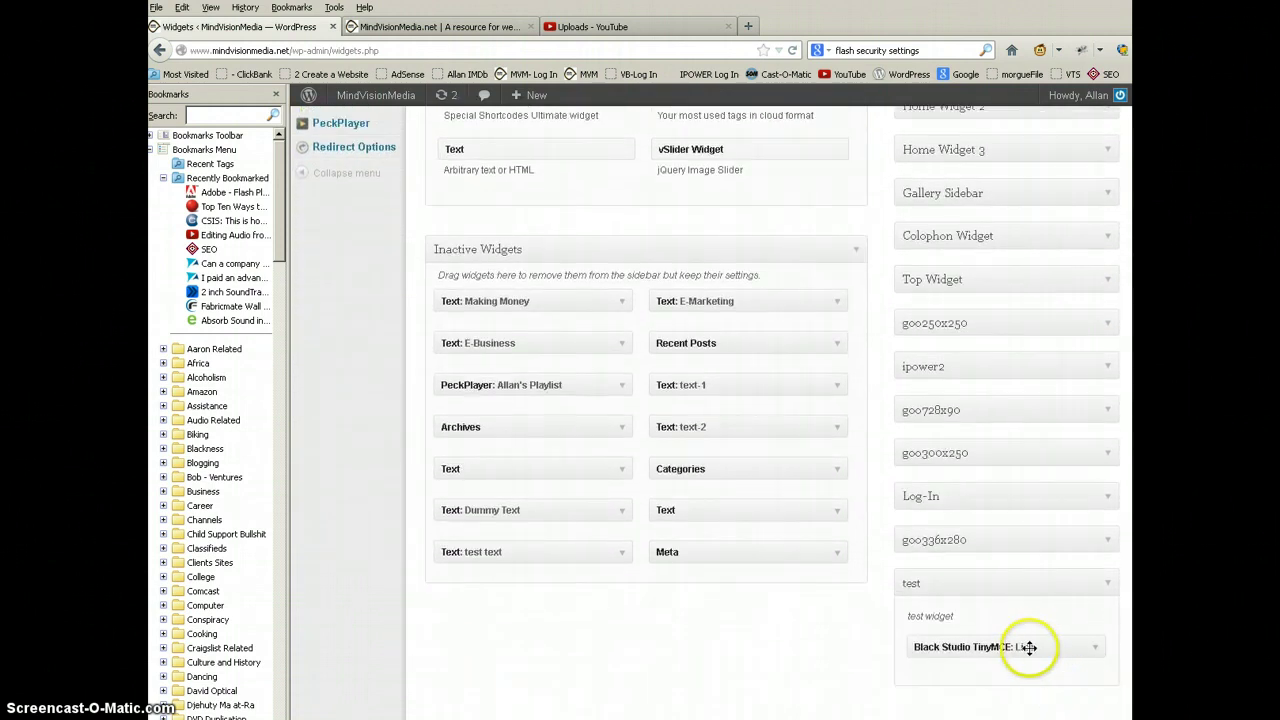
left_click_drag(1100, 647, 797, 586)
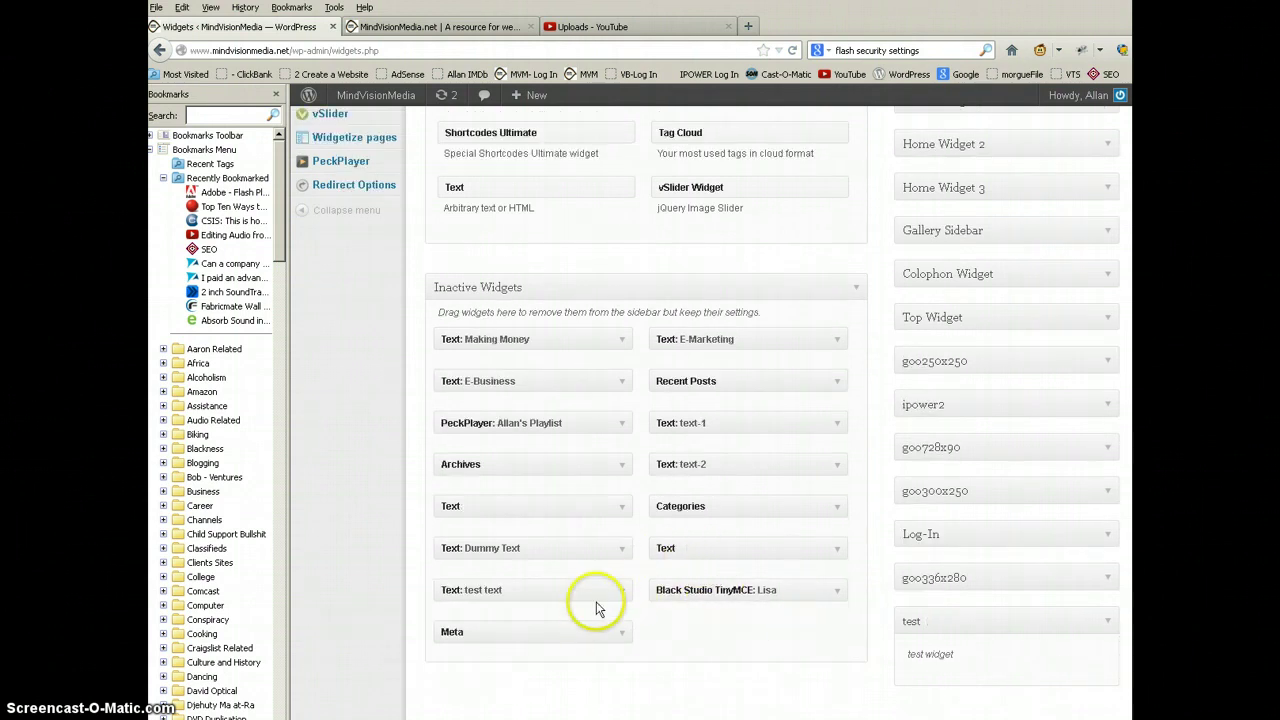
Step: Add Text: test text to the test sidebar, inspect its settings, then return it to Inactive Widgets
left_click_drag(581, 591, 1050, 677)
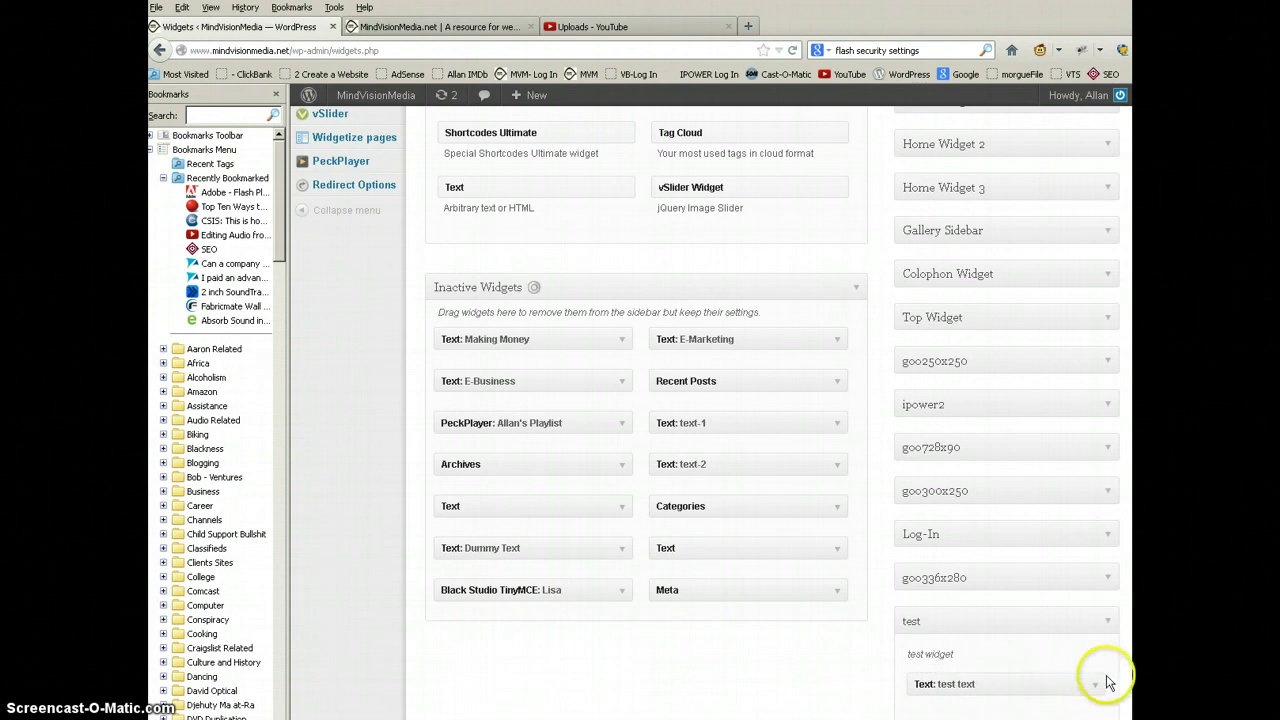
left_click(1097, 684)
scroll(1110, 684, "down", 3)
scroll(1110, 684, "down", 2)
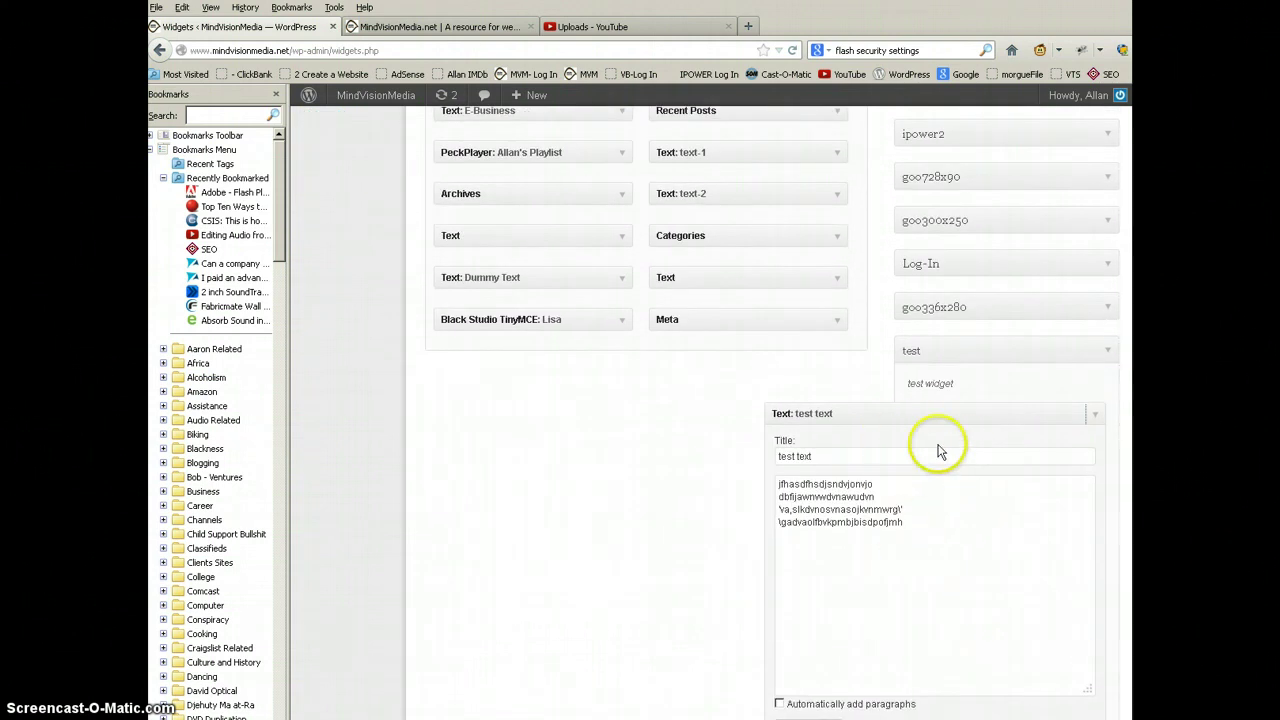
scroll(966, 547, "down", 2)
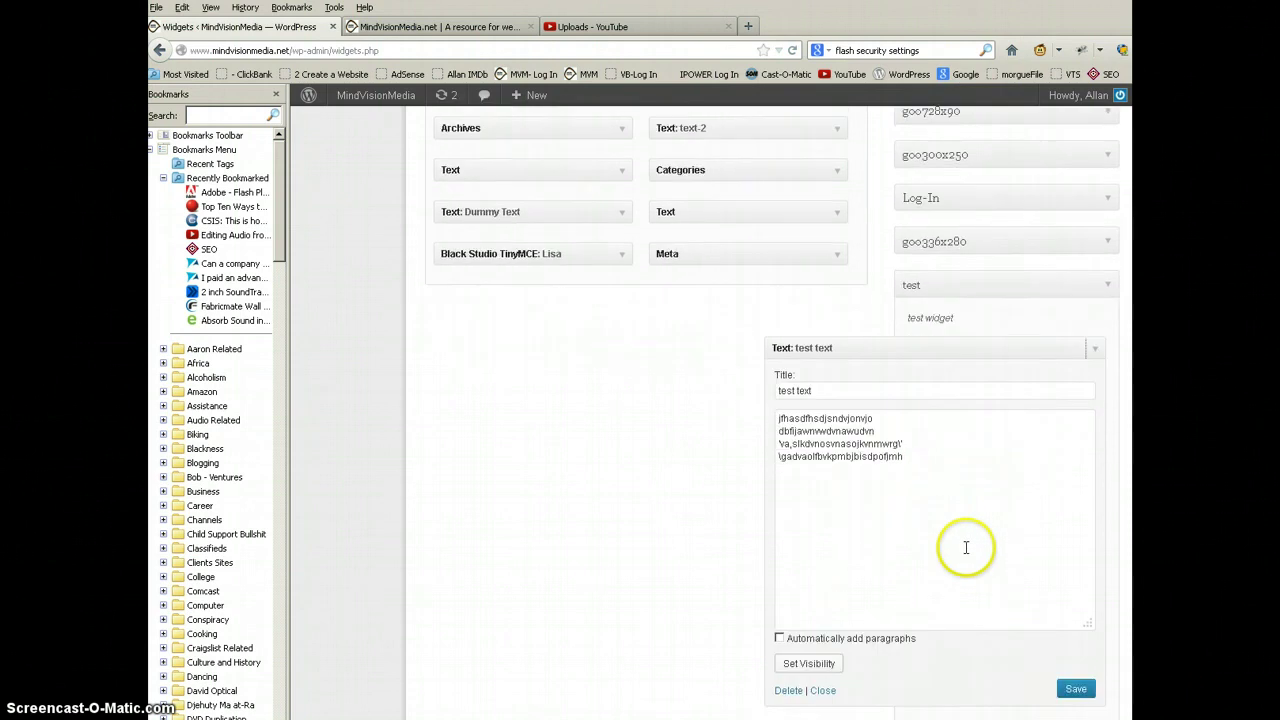
left_click(845, 655)
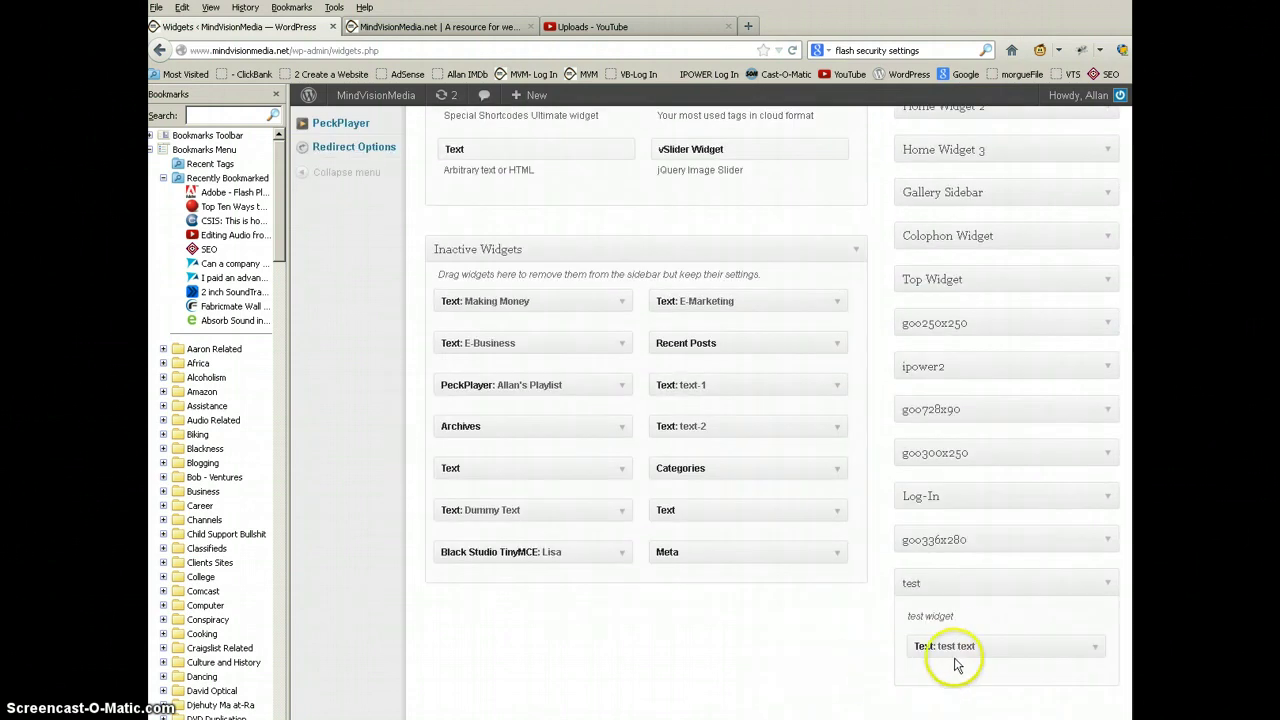
left_click_drag(966, 649, 760, 591)
Step: Drag Black Studio TinyMCE from Available Widgets into the test sidebar
scroll(777, 534, "up", 5)
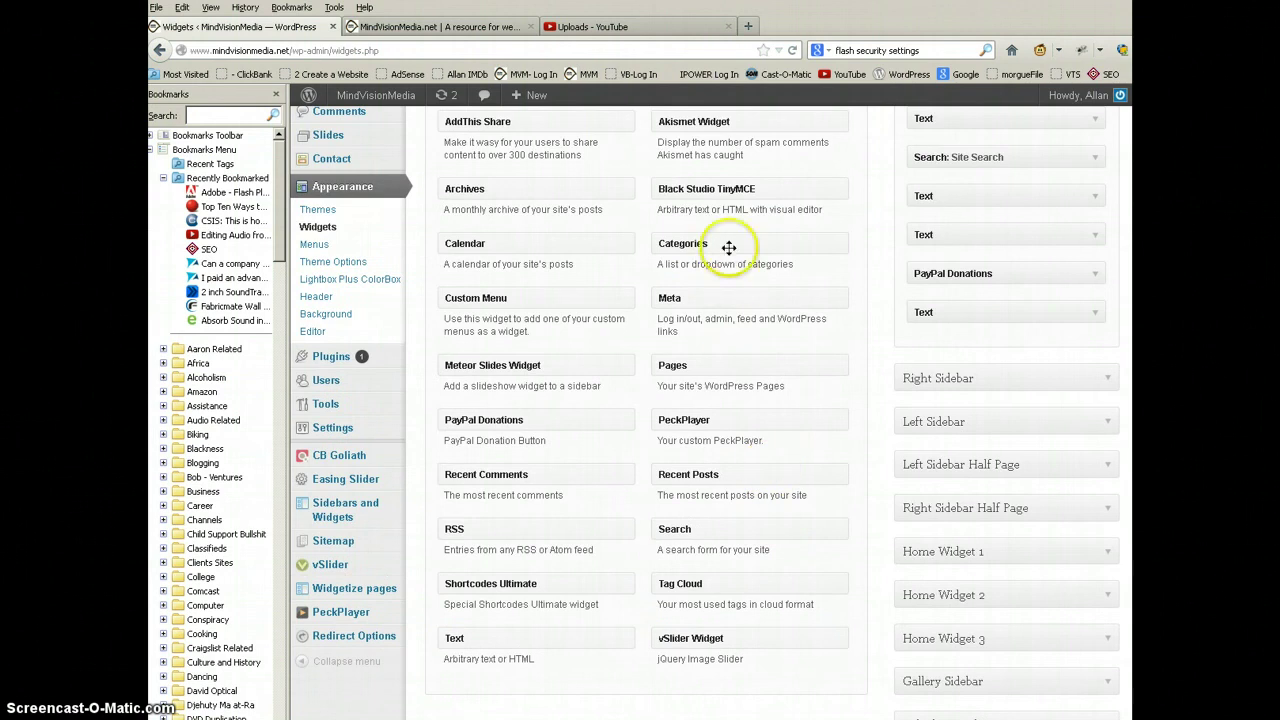
left_click_drag(728, 191, 984, 677)
scroll(985, 678, "down", 3)
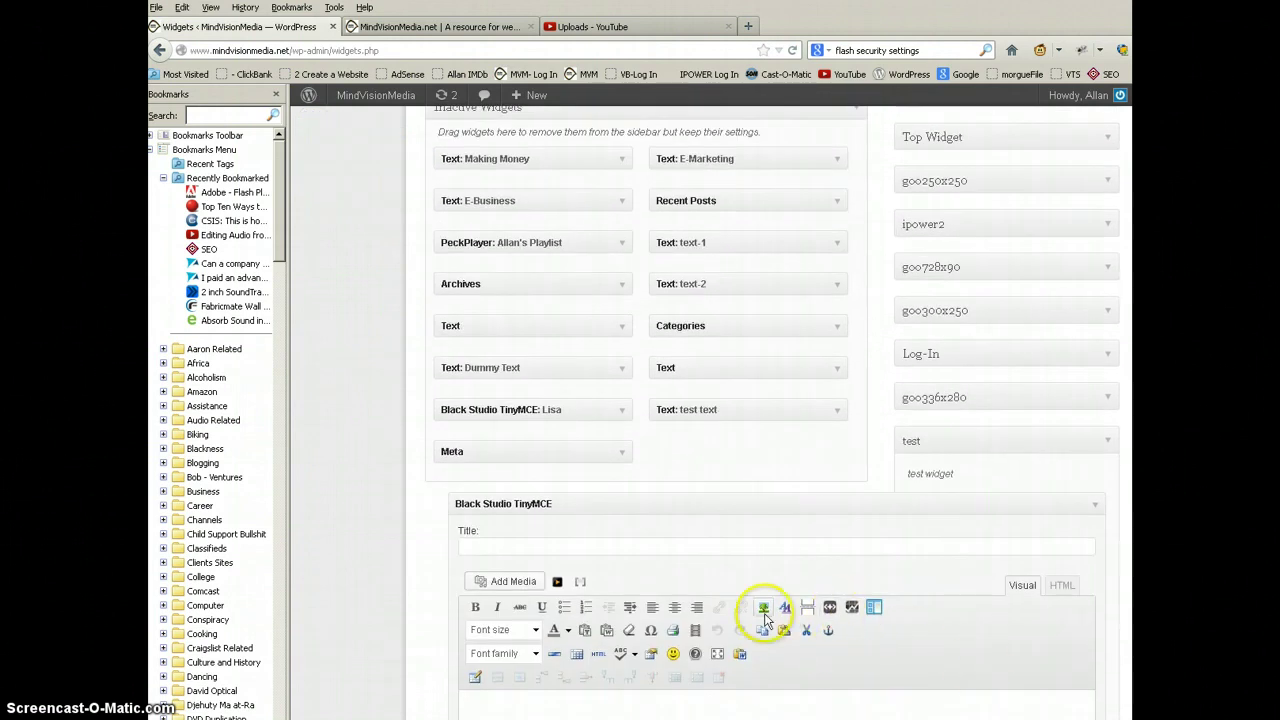
scroll(848, 629, "down", 5)
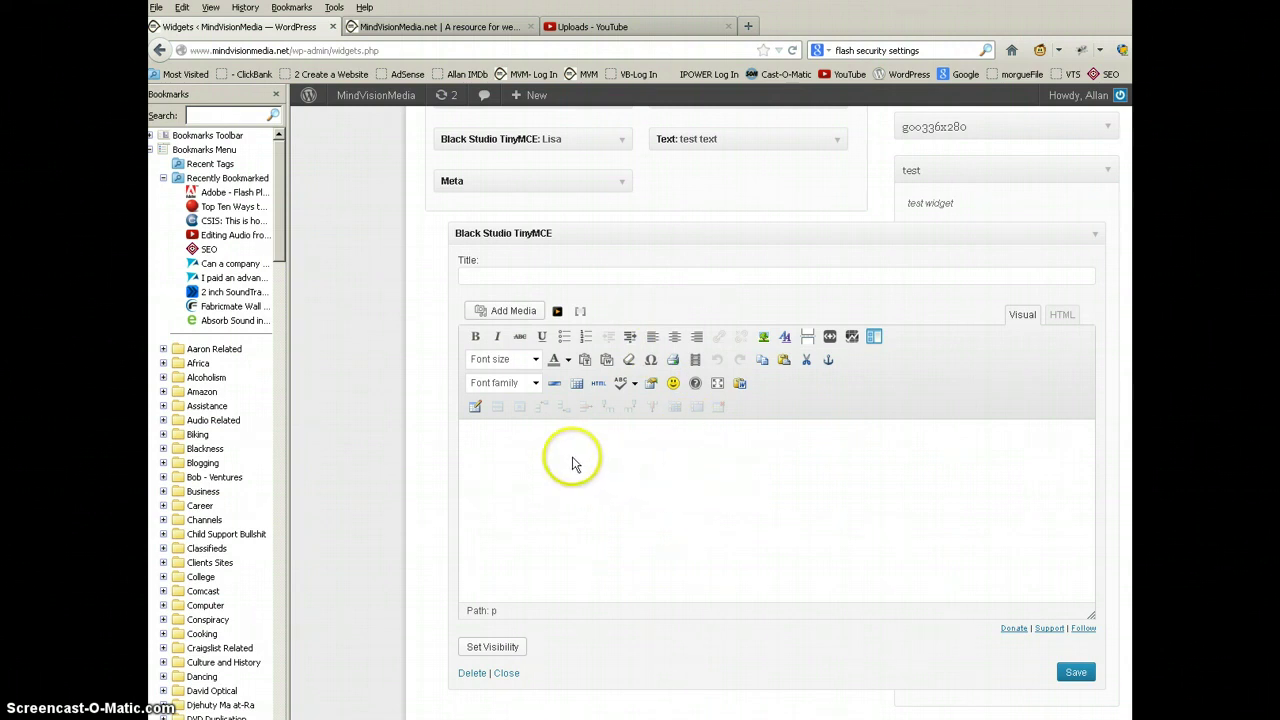
Step: Place the cursor in the widget's empty editor and open Add Media, closing it without inserting anything
left_click(495, 455)
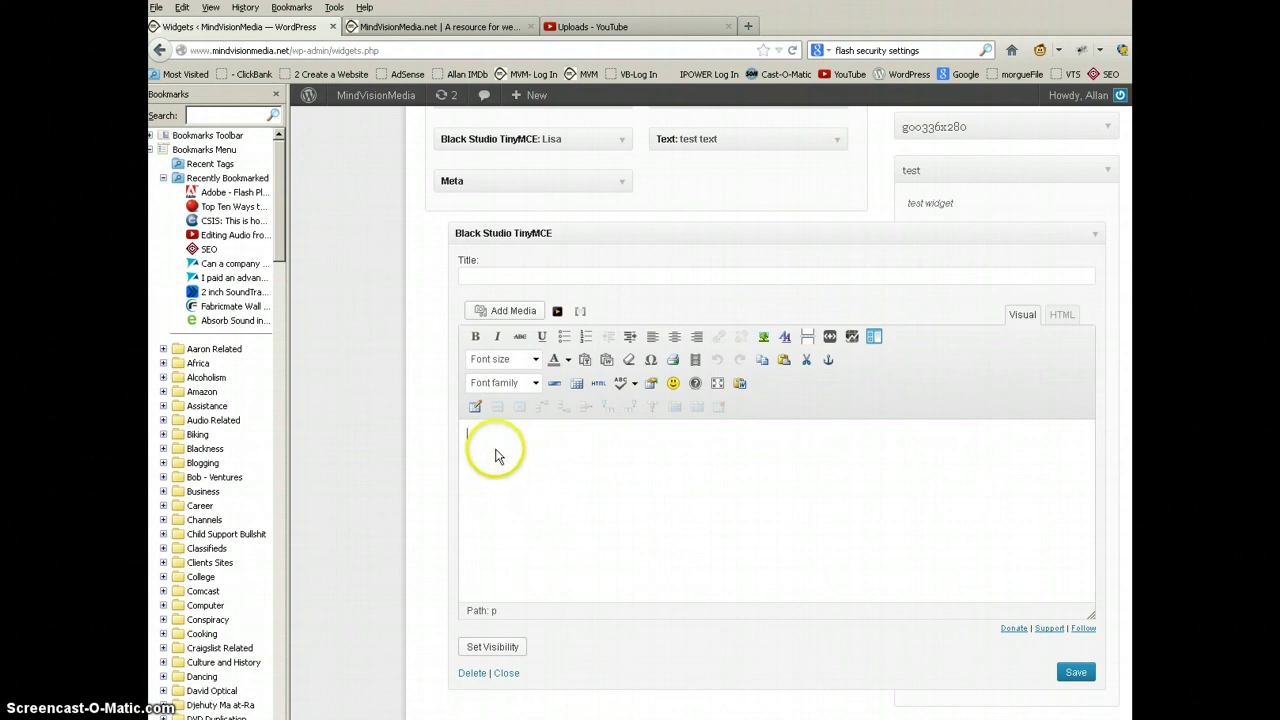
left_click(498, 309)
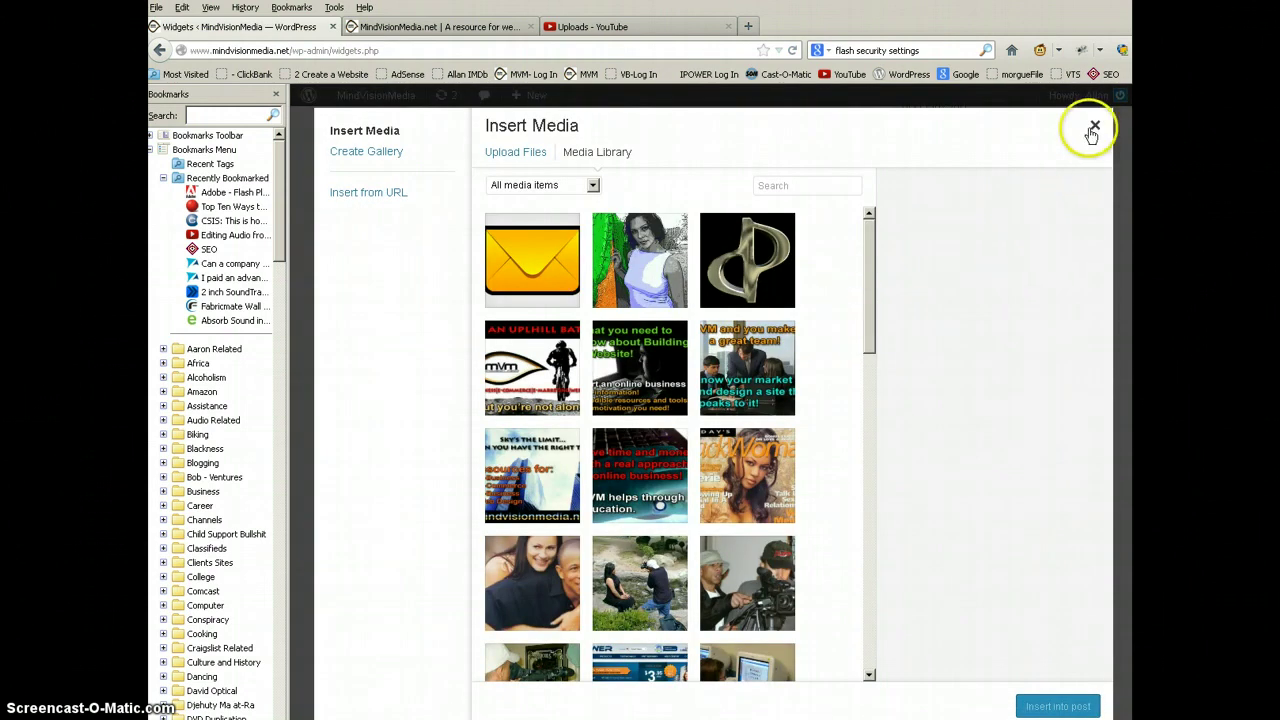
left_click(1094, 125)
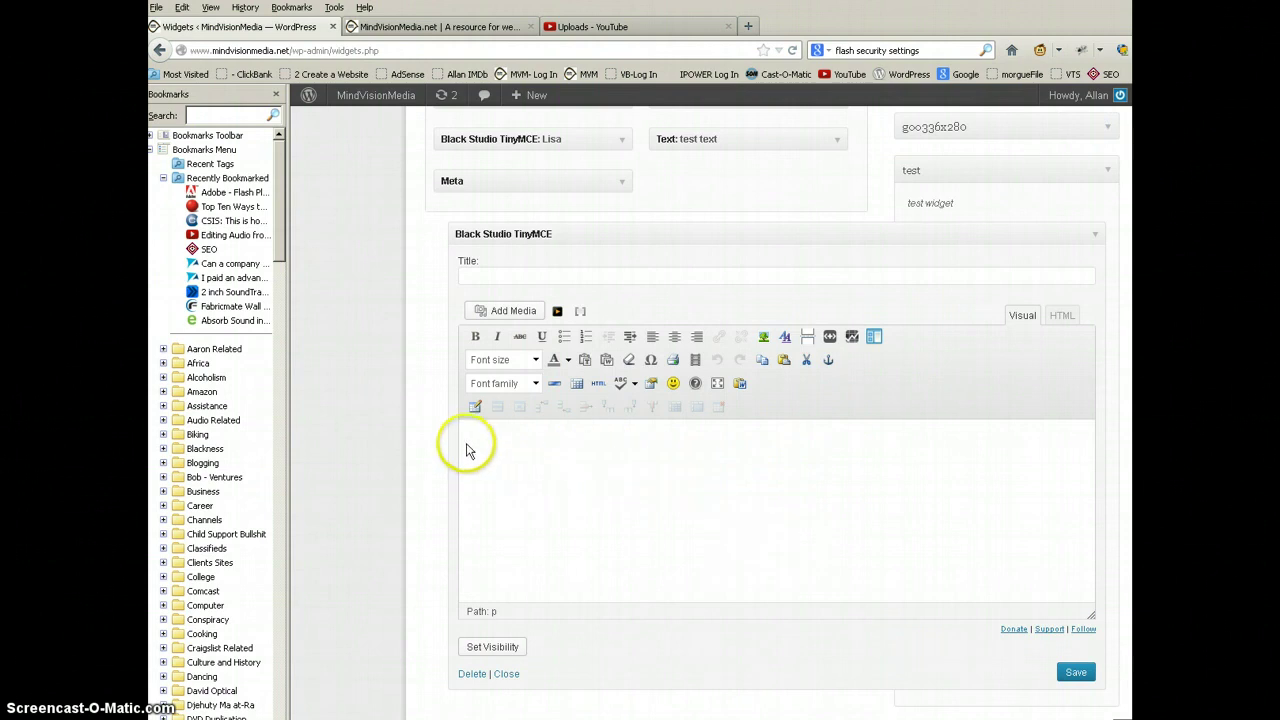
left_click(471, 441)
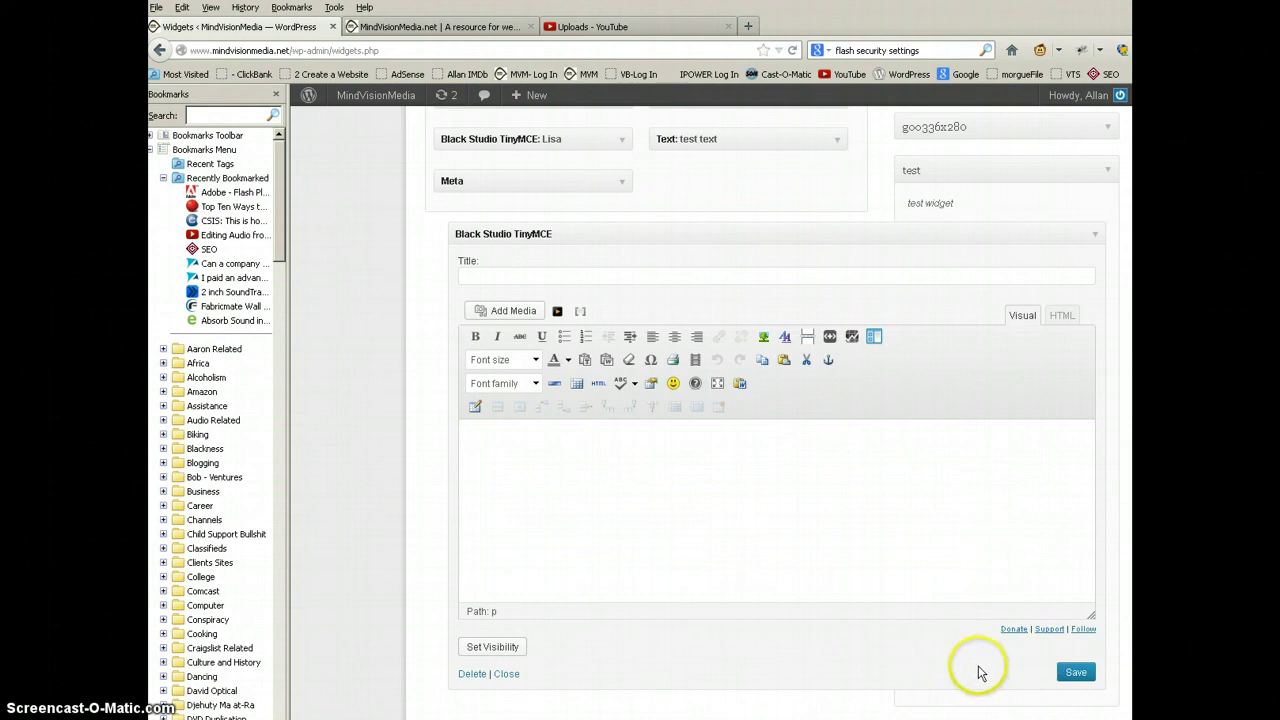
Step: Collapse the untitled Black Studio TinyMCE widget and move it from the test sidebar to Inactive Widgets
left_click(506, 675)
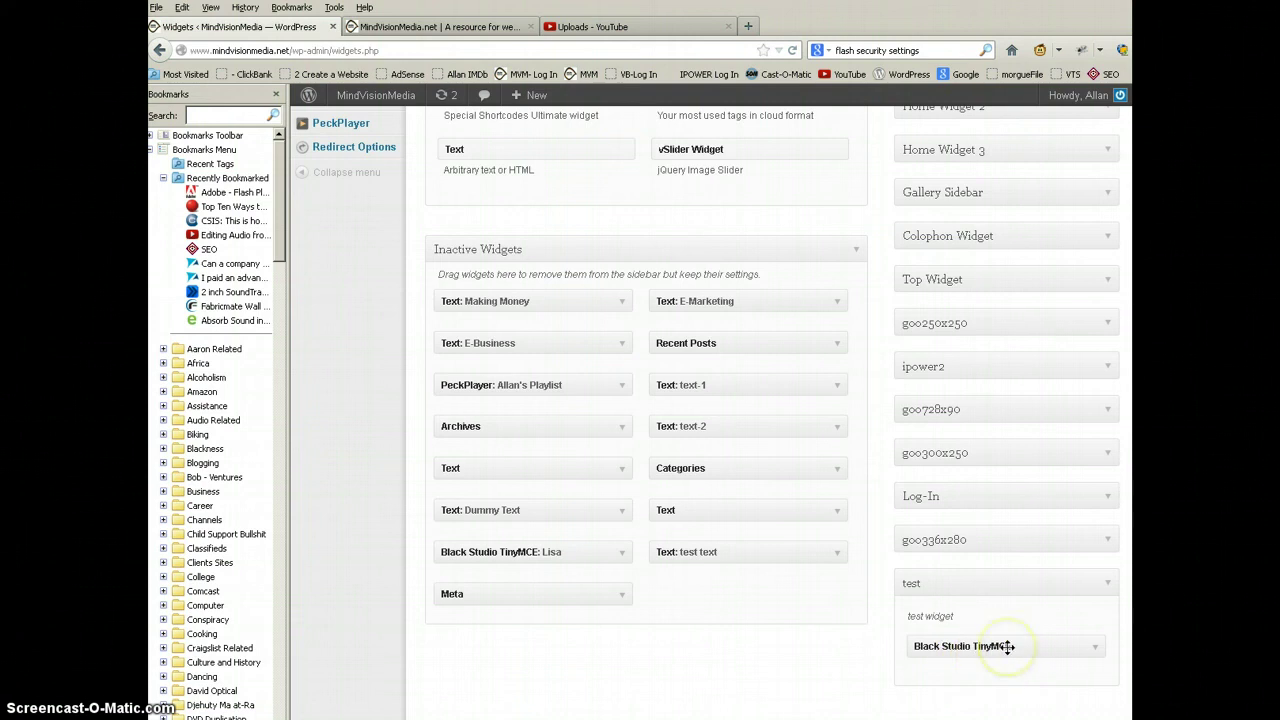
left_click_drag(928, 655, 750, 624)
left_click(760, 660)
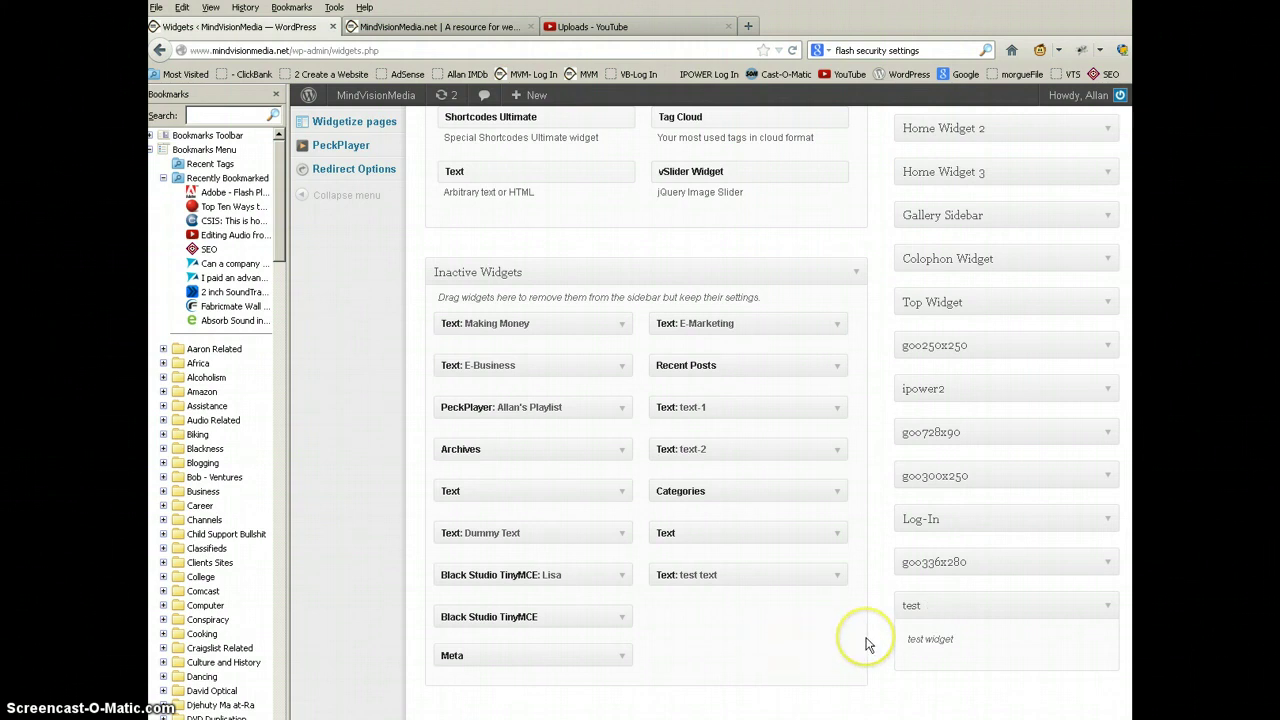
scroll(866, 645, "up", 5)
scroll(876, 640, "up", 3)
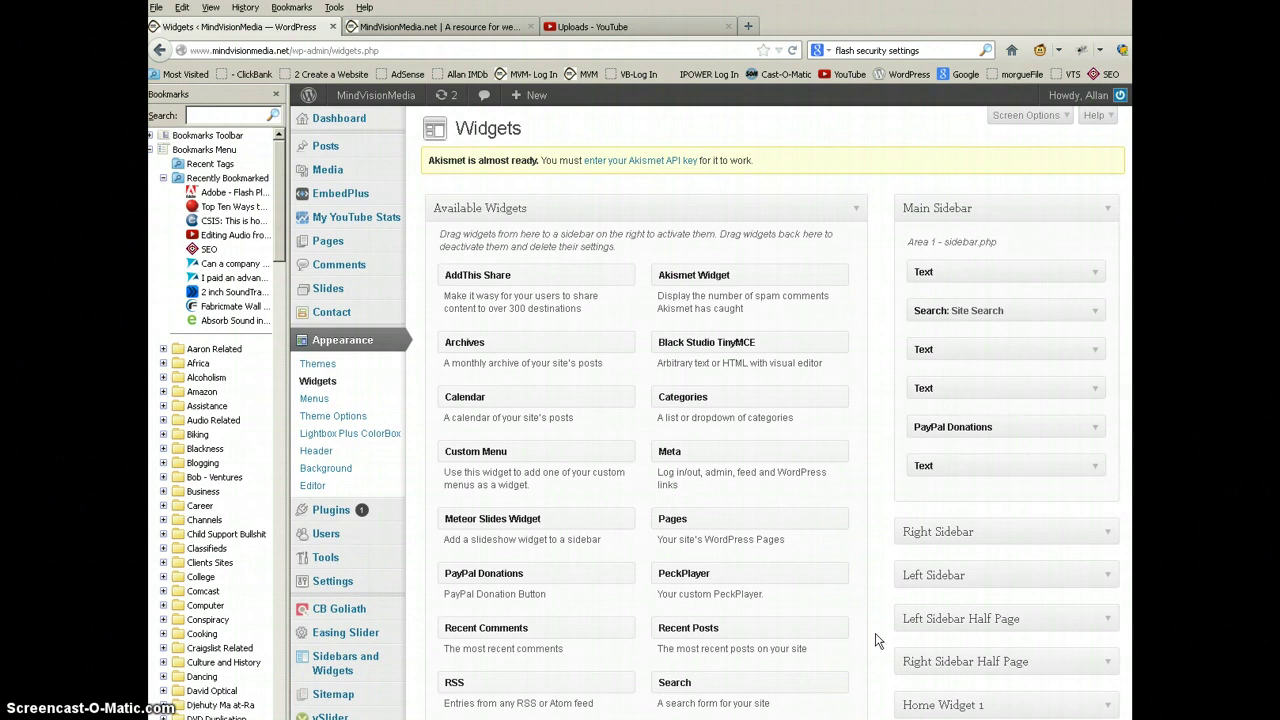